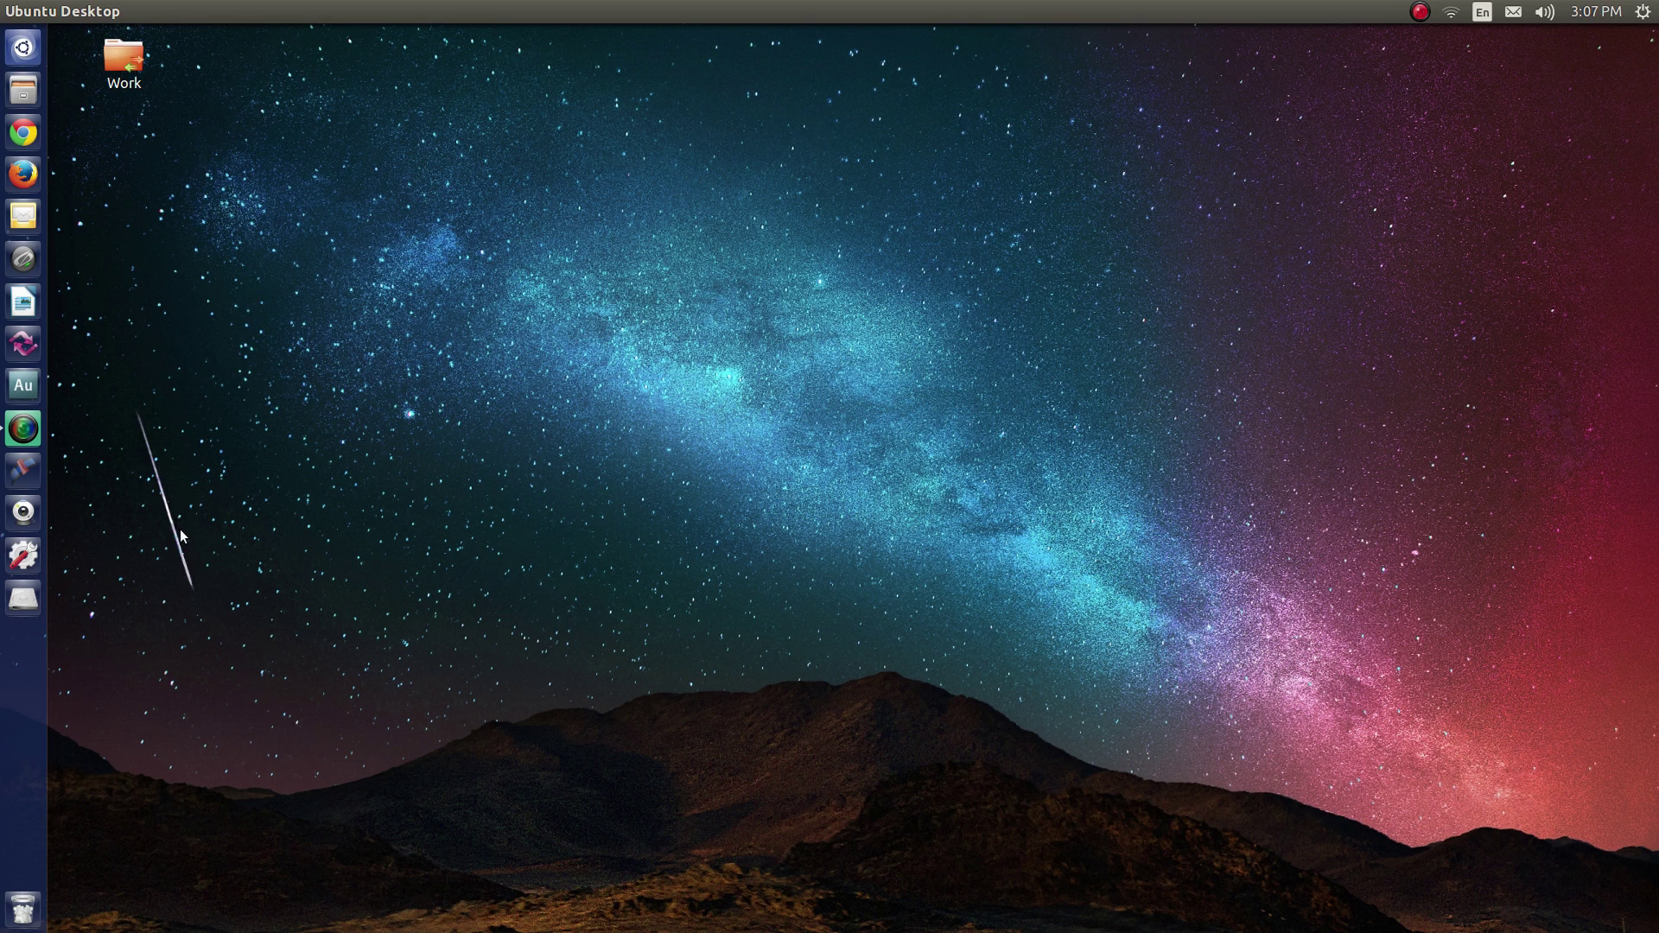
# - Tick Enable workspaces on the Behavior tab of System Settings' Appearance panel
pyautogui.click(24, 555)
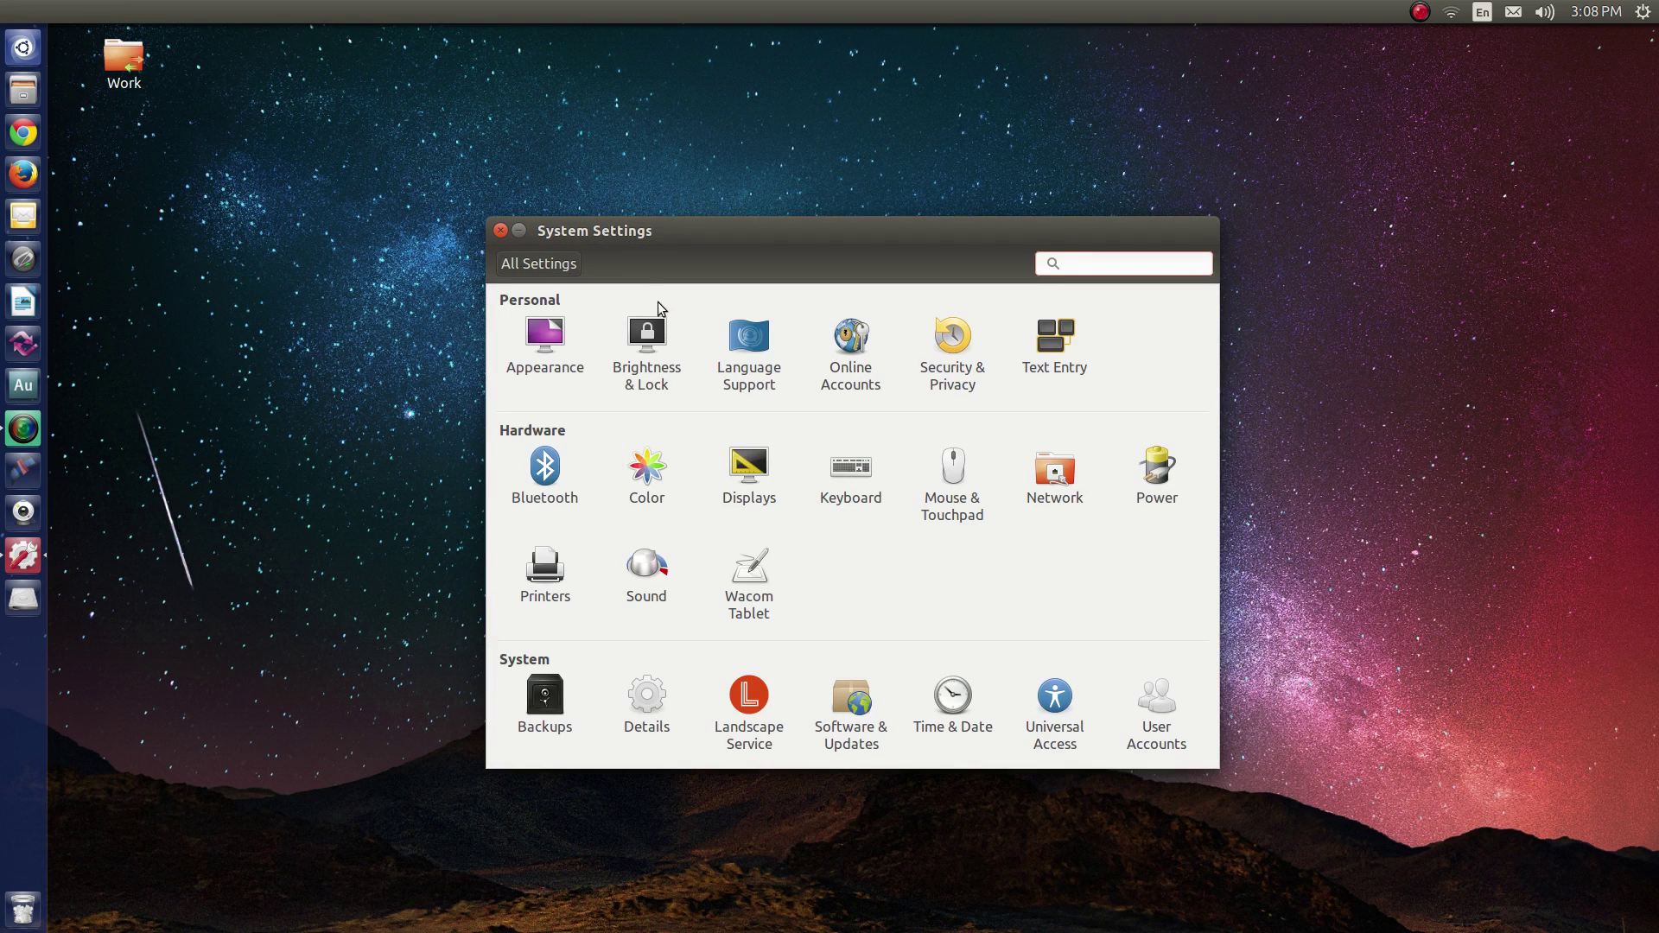
pyautogui.moveTo(730, 245)
pyautogui.click(542, 337)
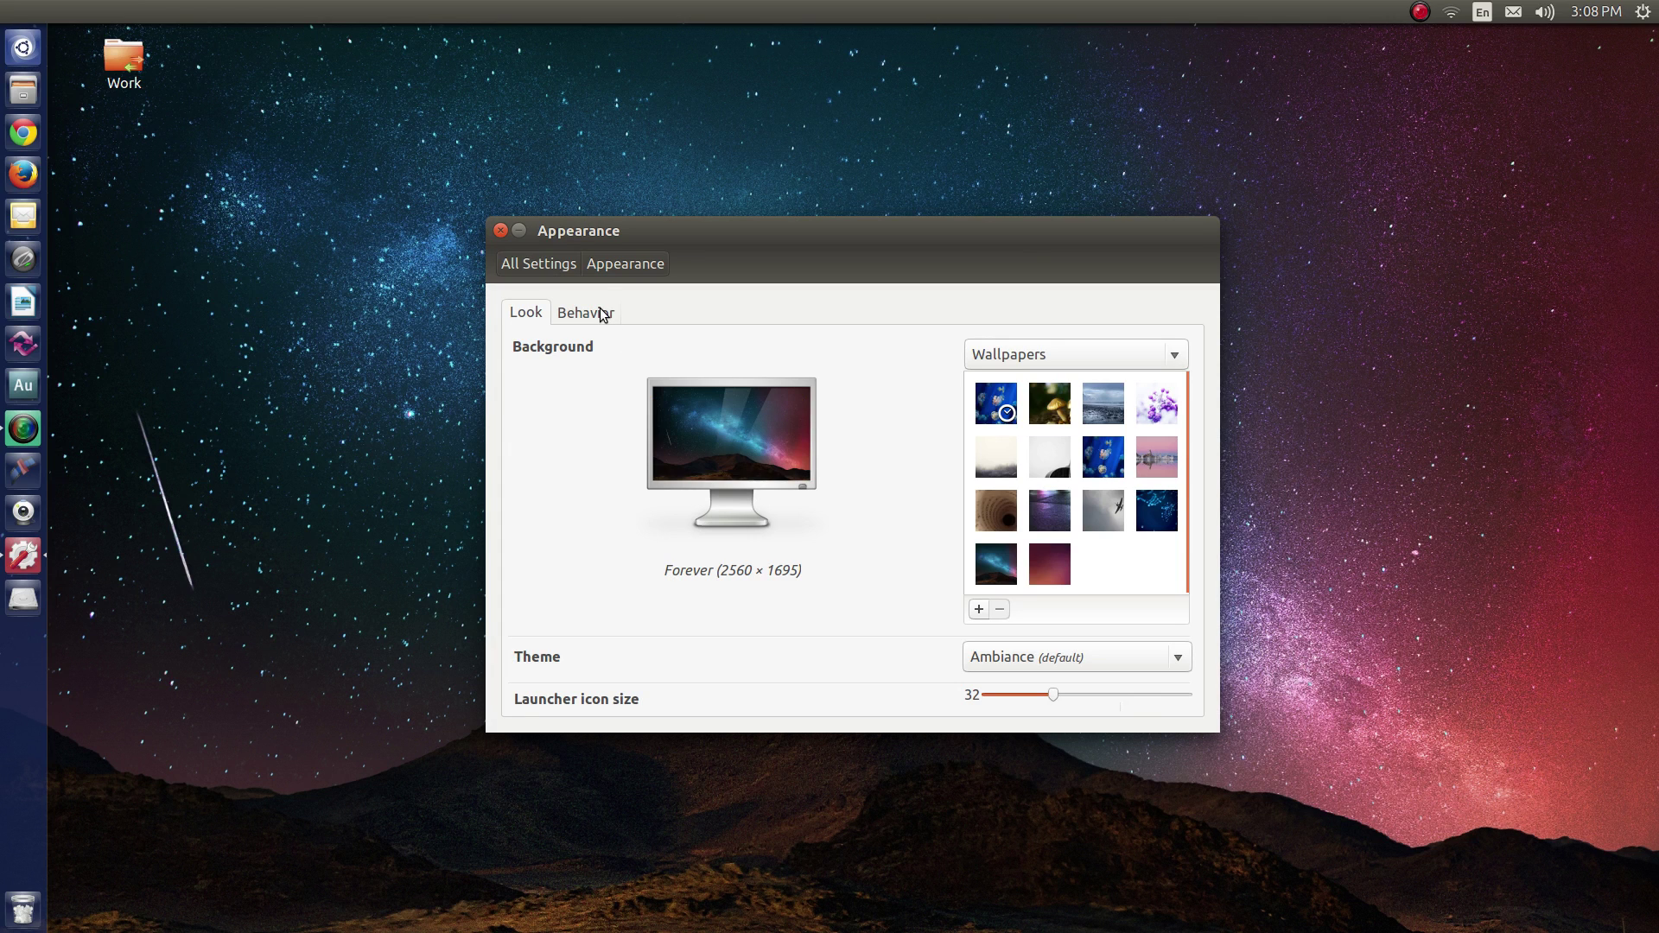
pyautogui.click(602, 315)
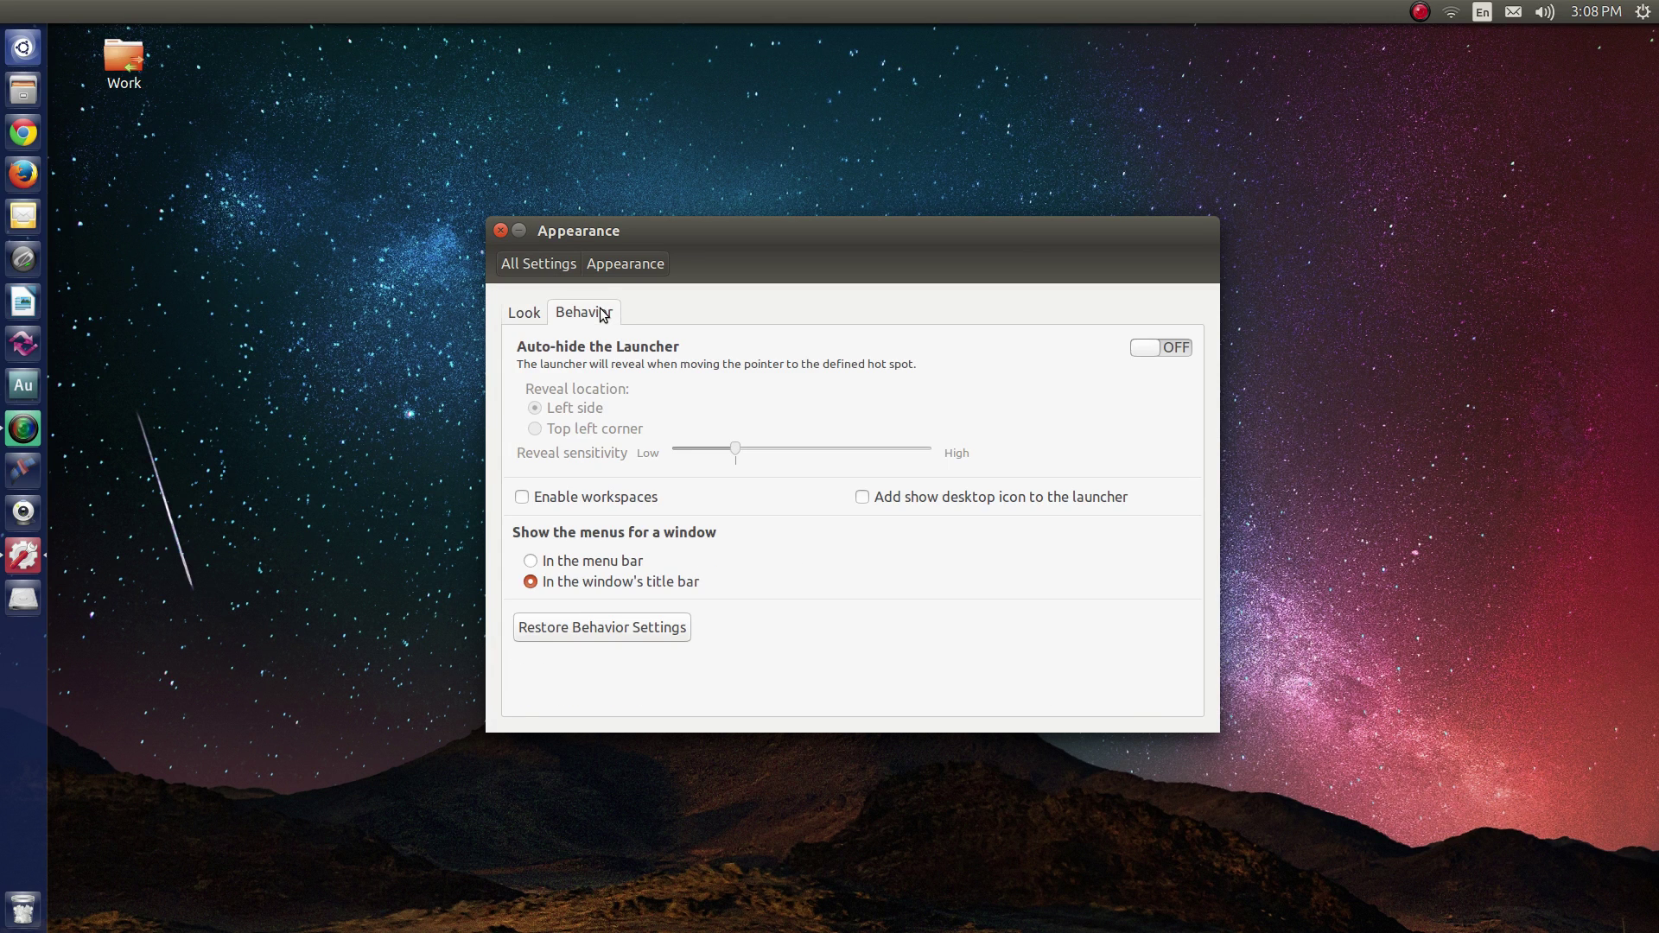
pyautogui.click(521, 498)
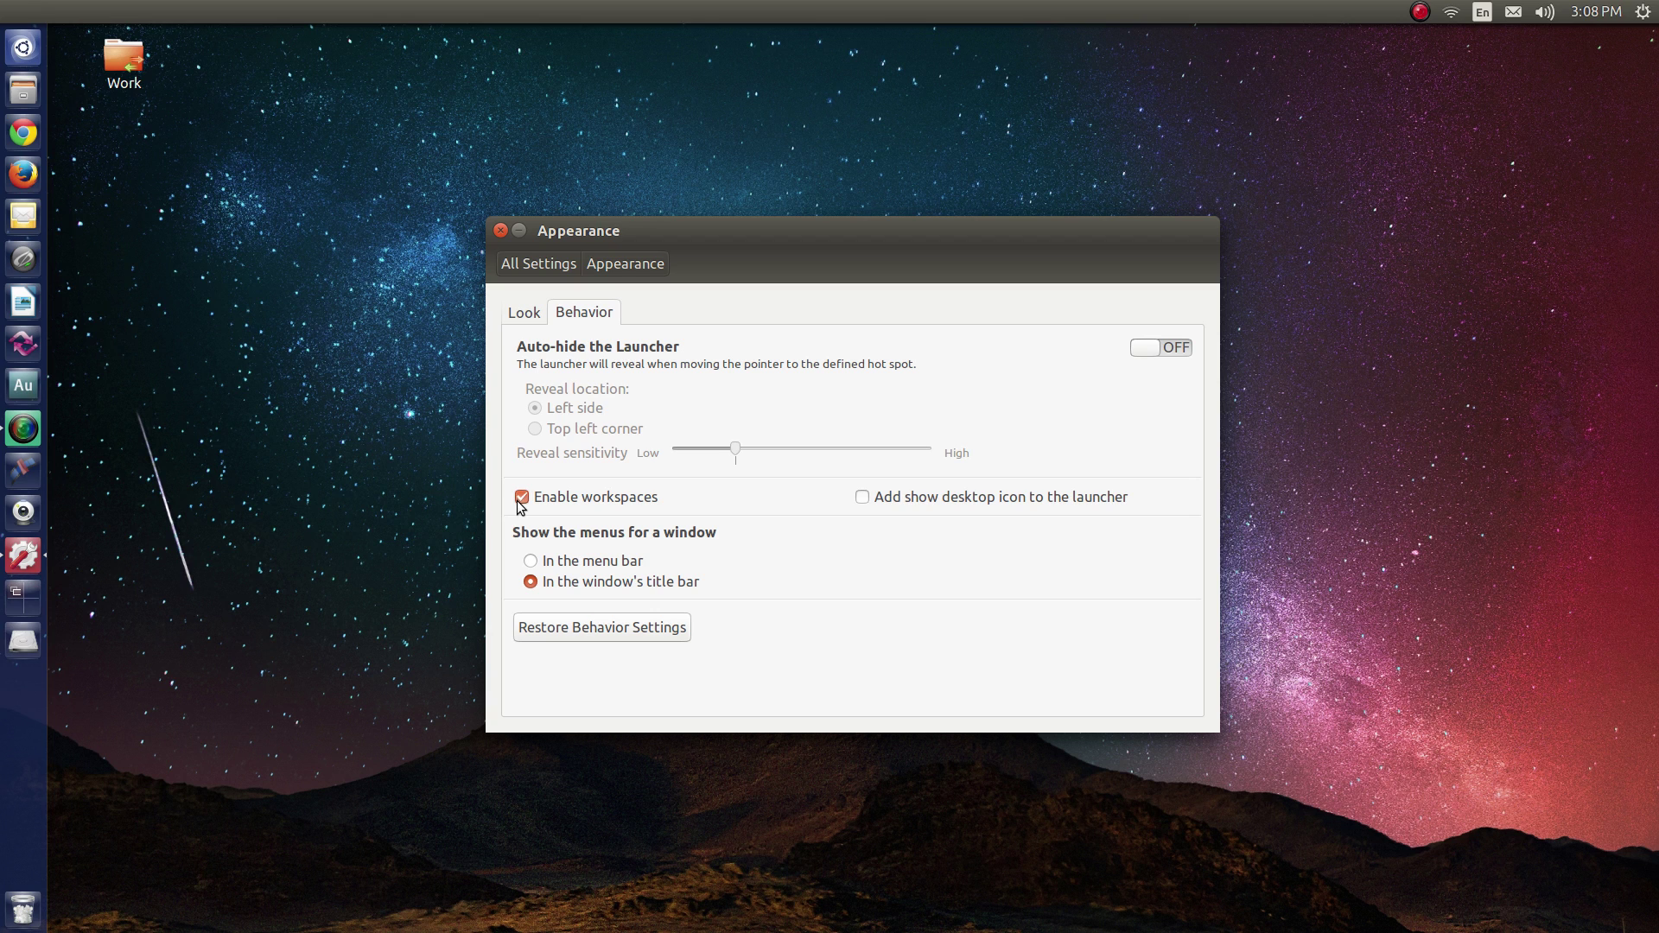
# - Close Appearance, return to the top-left workspace via the switcher, and open the Super+S overview
pyautogui.click(500, 230)
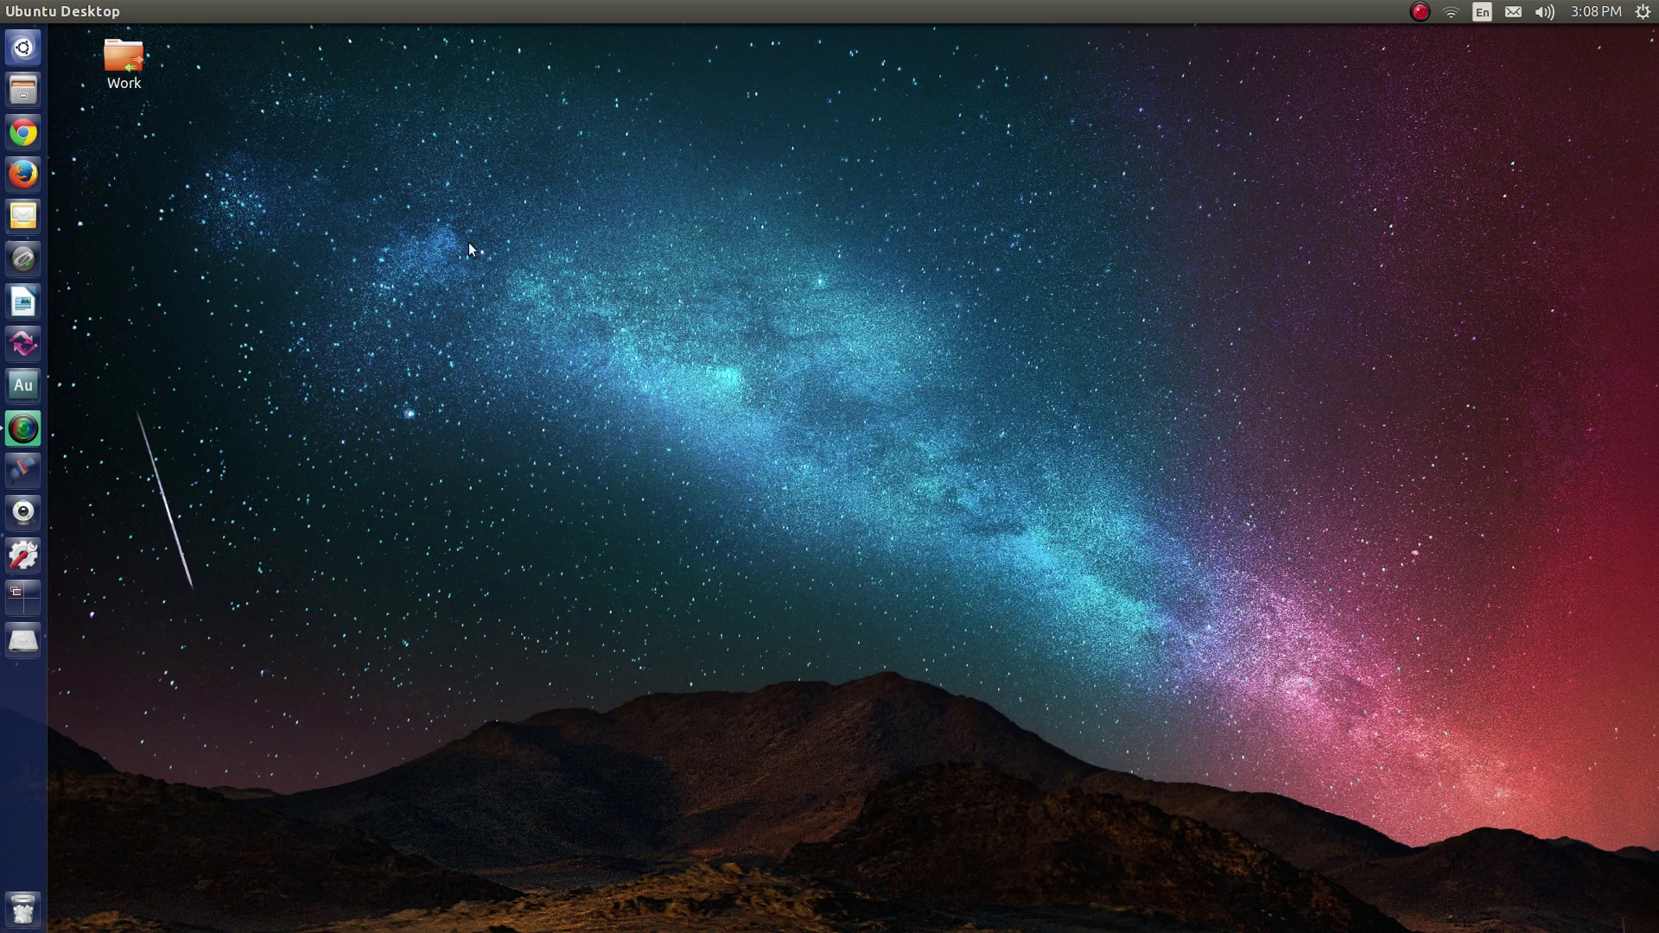
pyautogui.click(24, 596)
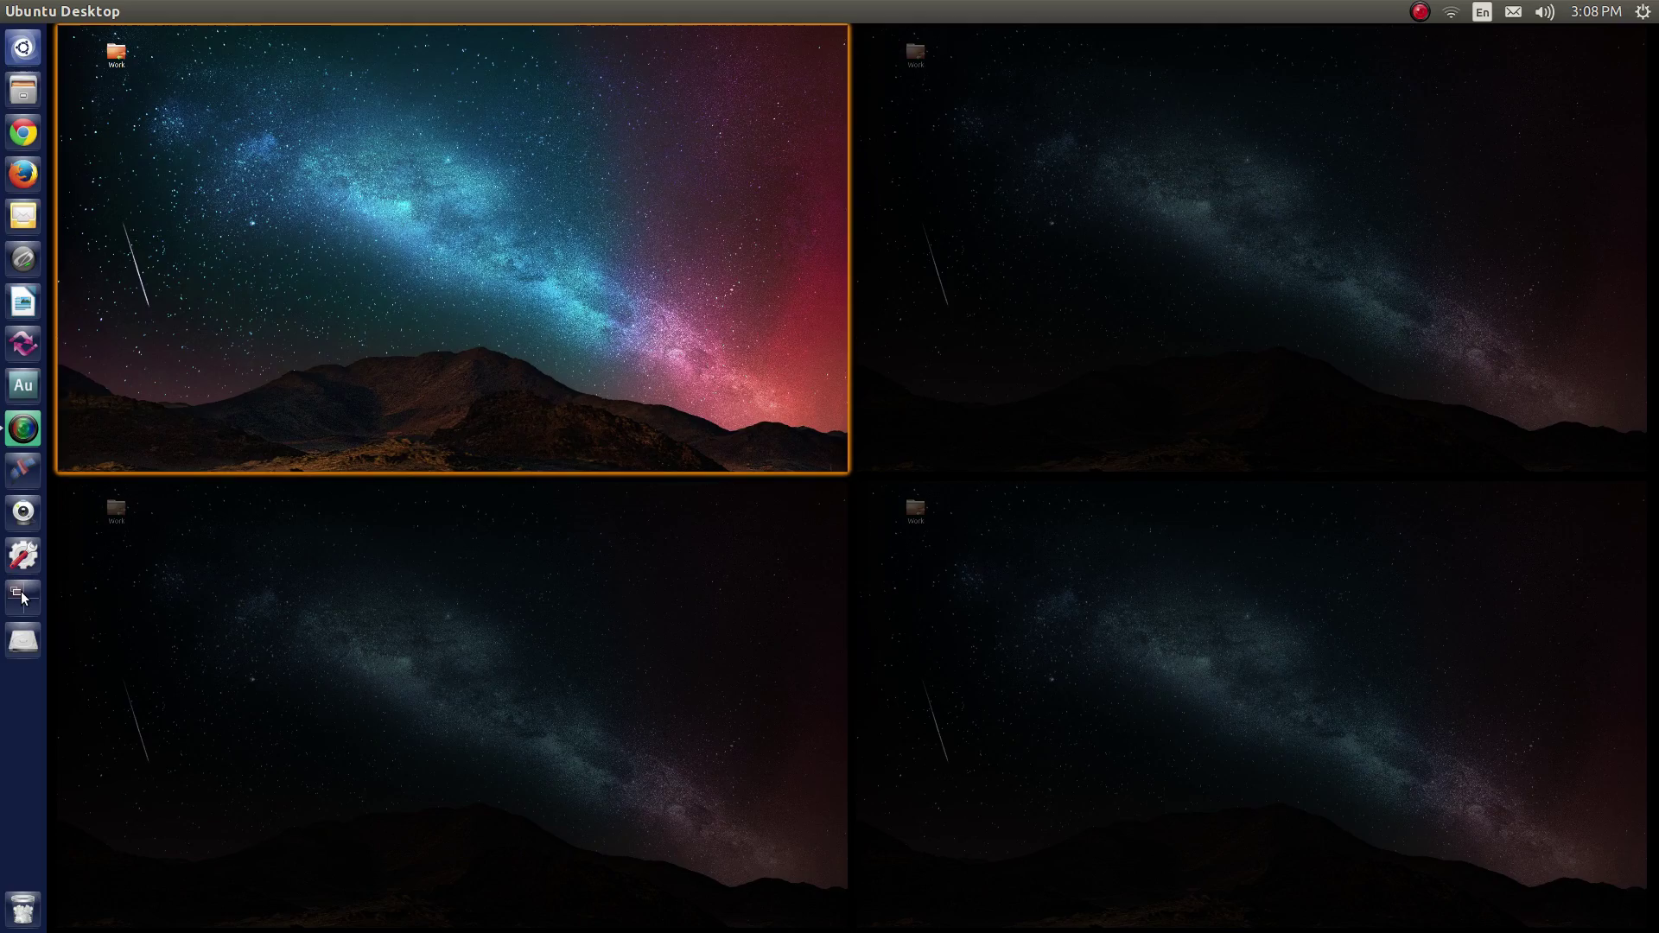
pyautogui.click(342, 321)
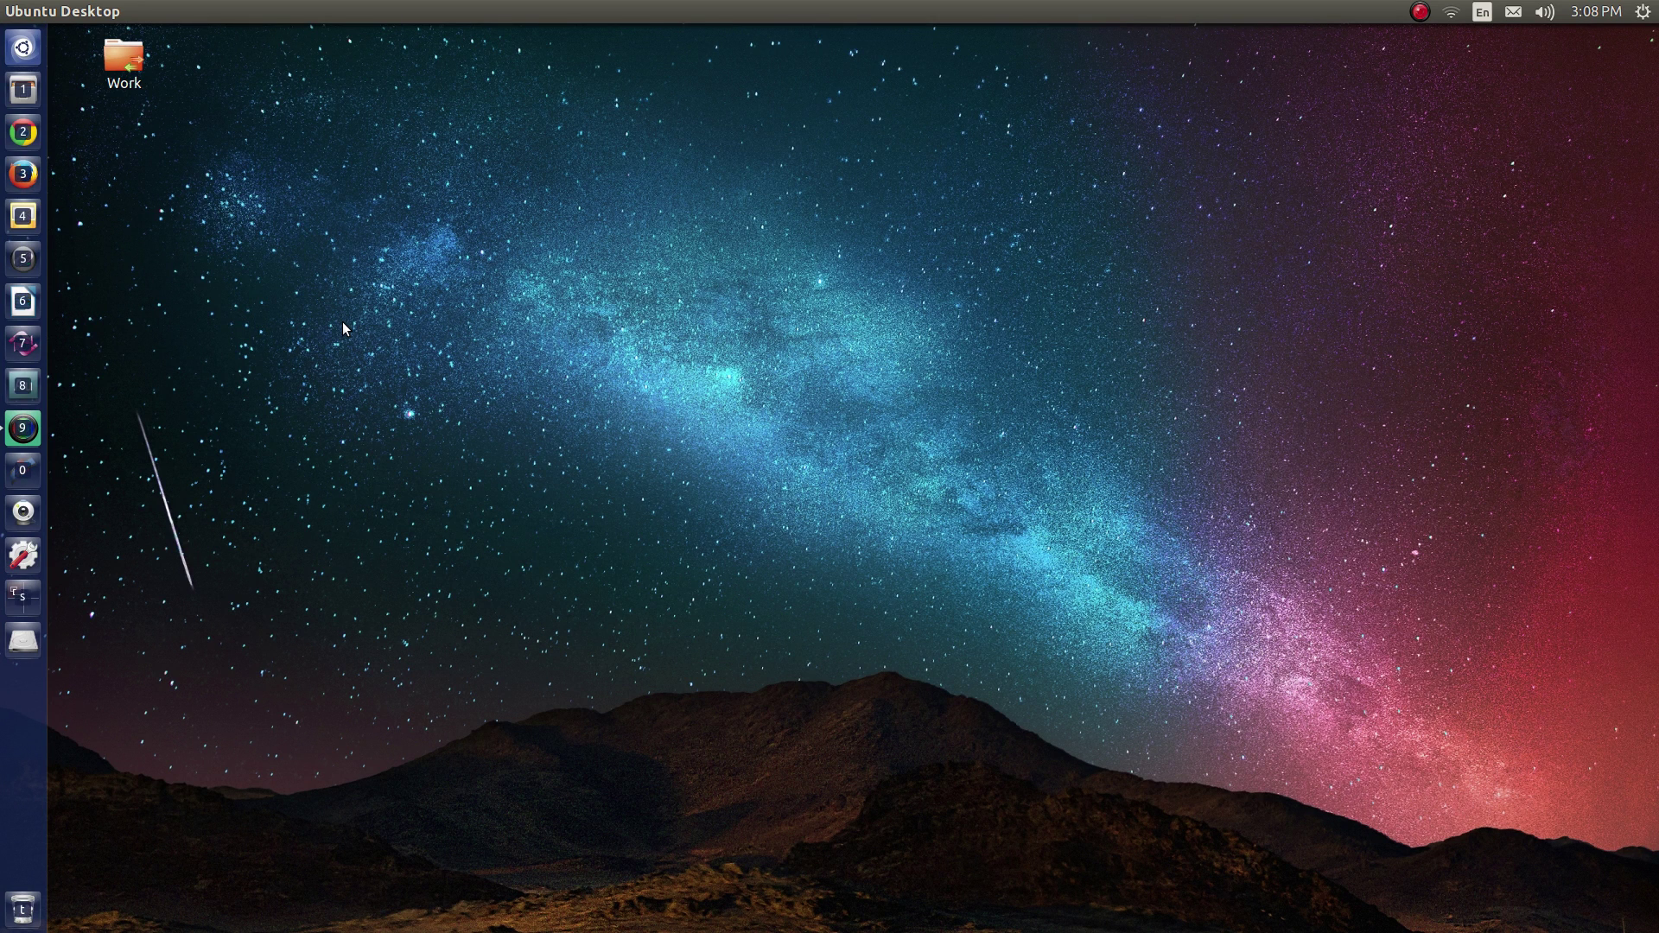
pyautogui.press('super+s')
pyautogui.press('super+s')
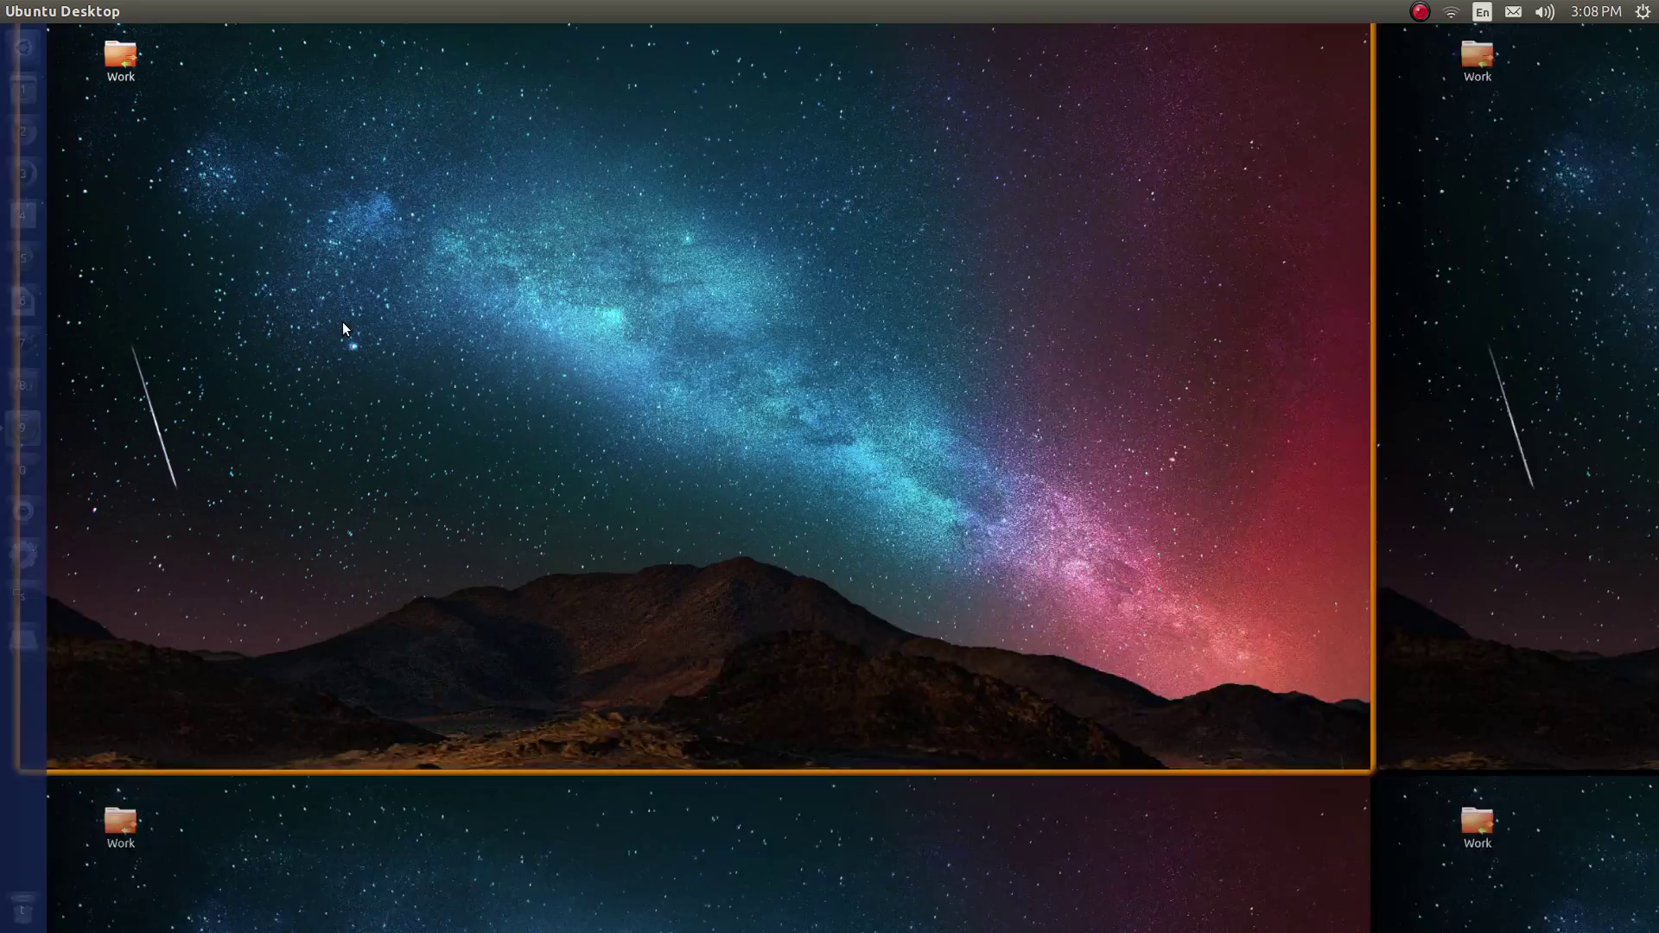
pyautogui.press('super+s')
pyautogui.press('super+s')
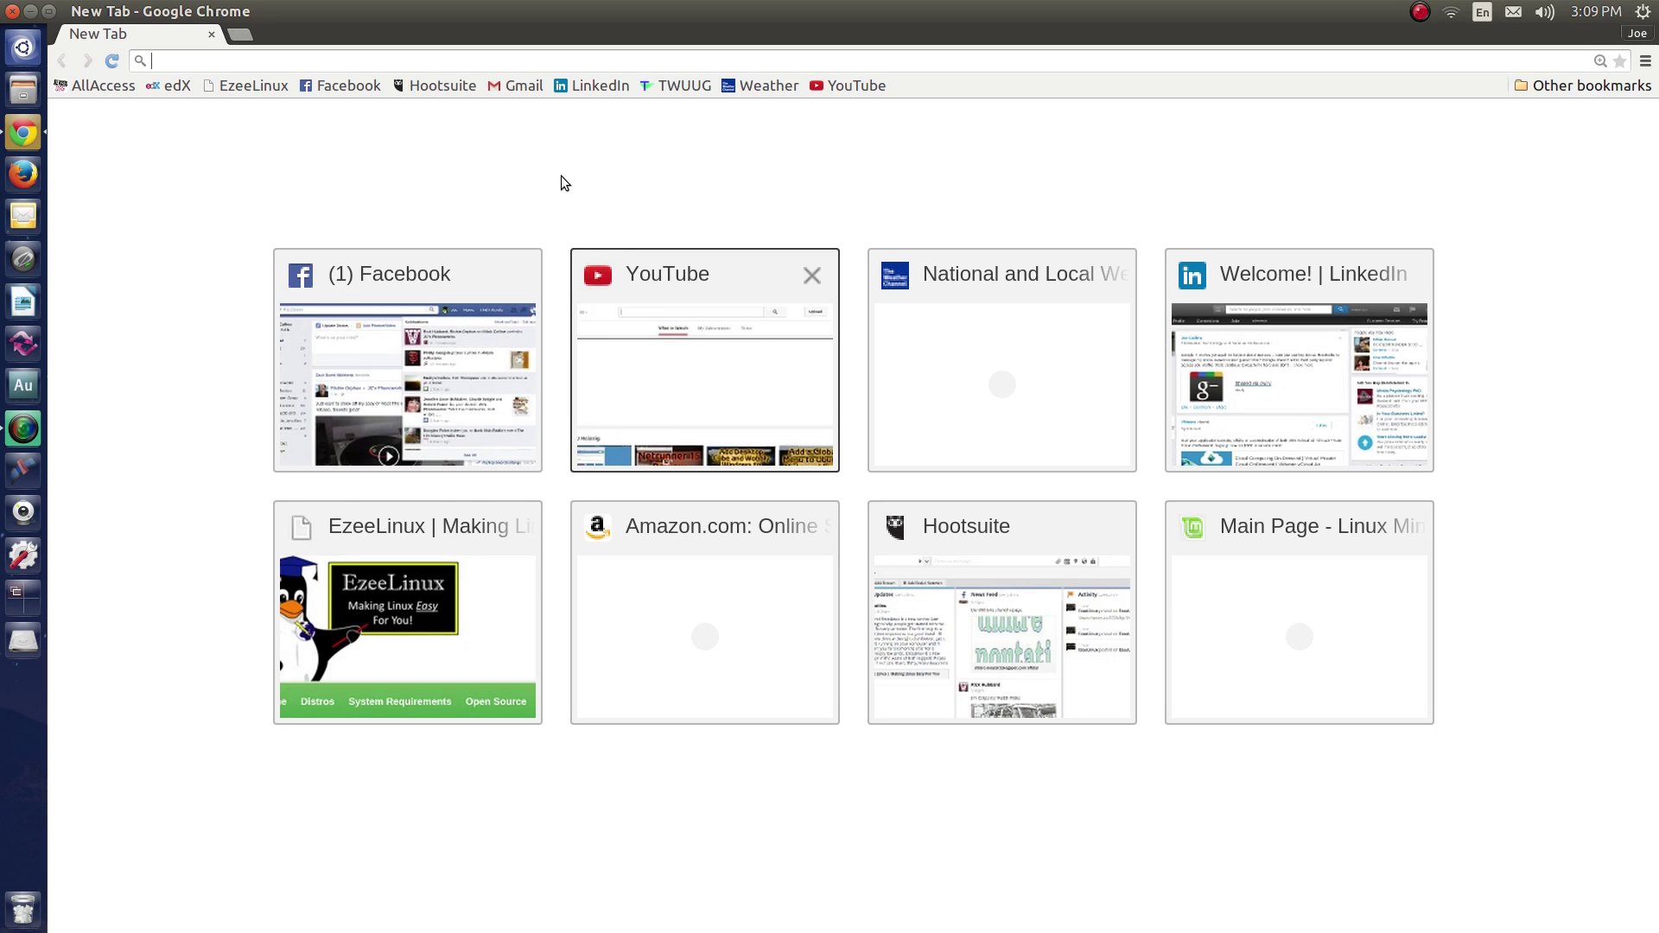
# - Move to the next workspaces with Ctrl+Alt+Right and Ctrl+Super+D until an empty desktop shows
pyautogui.hotkey('ctrl', 'alt', 'Right')
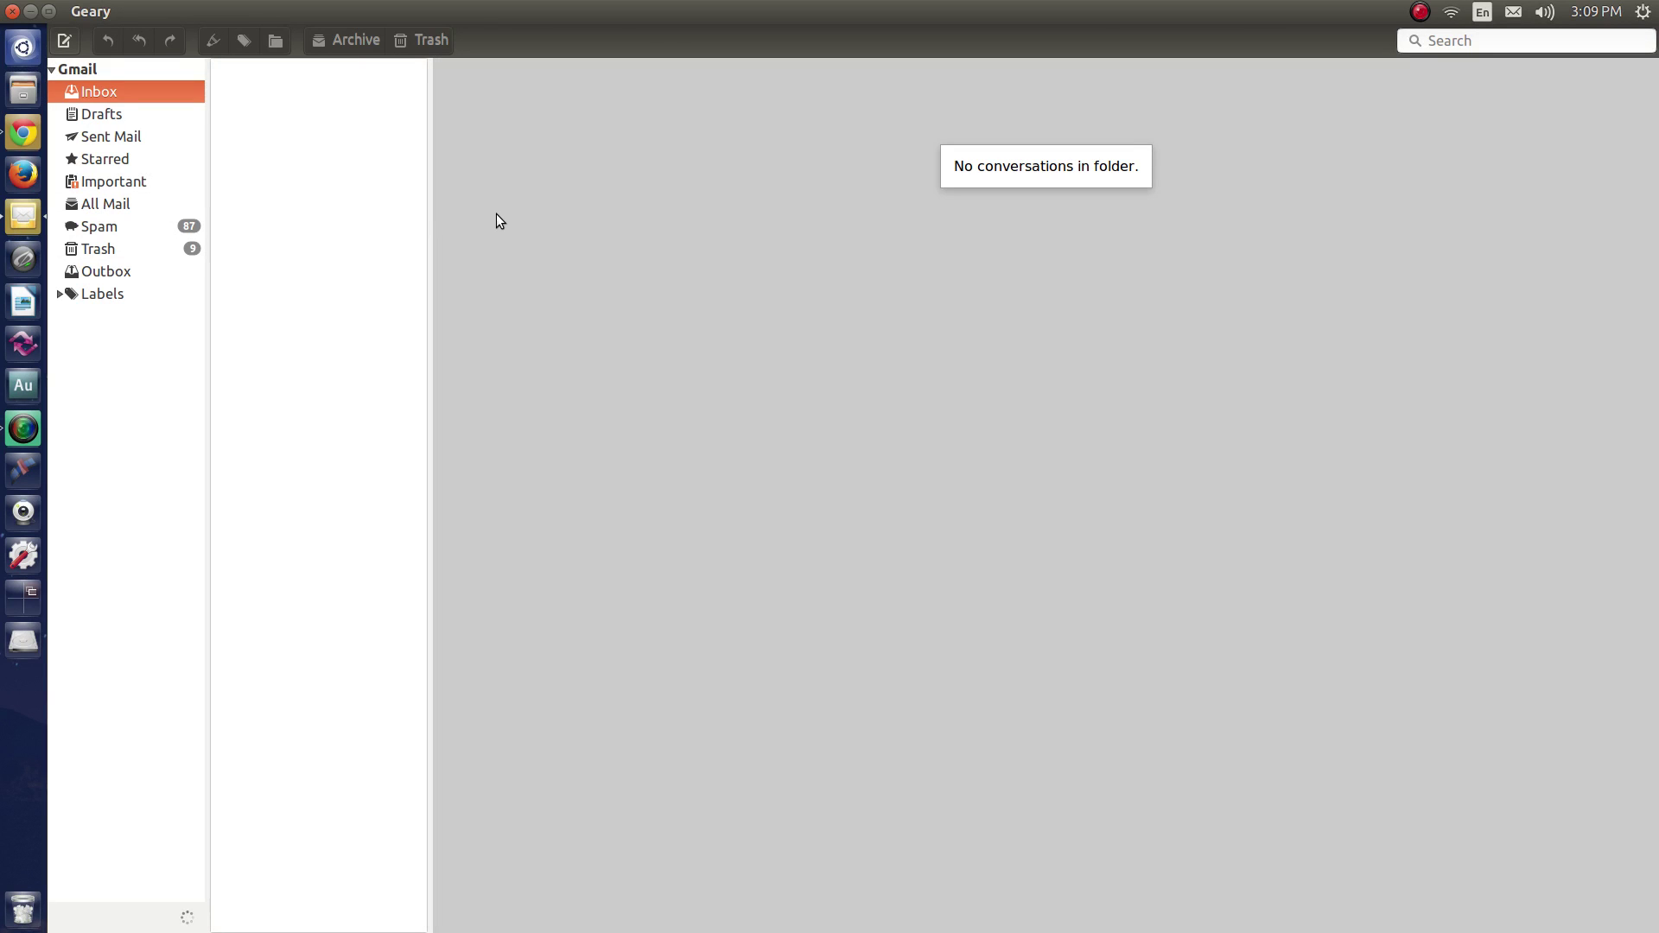
pyautogui.press('ctrl+super+d')
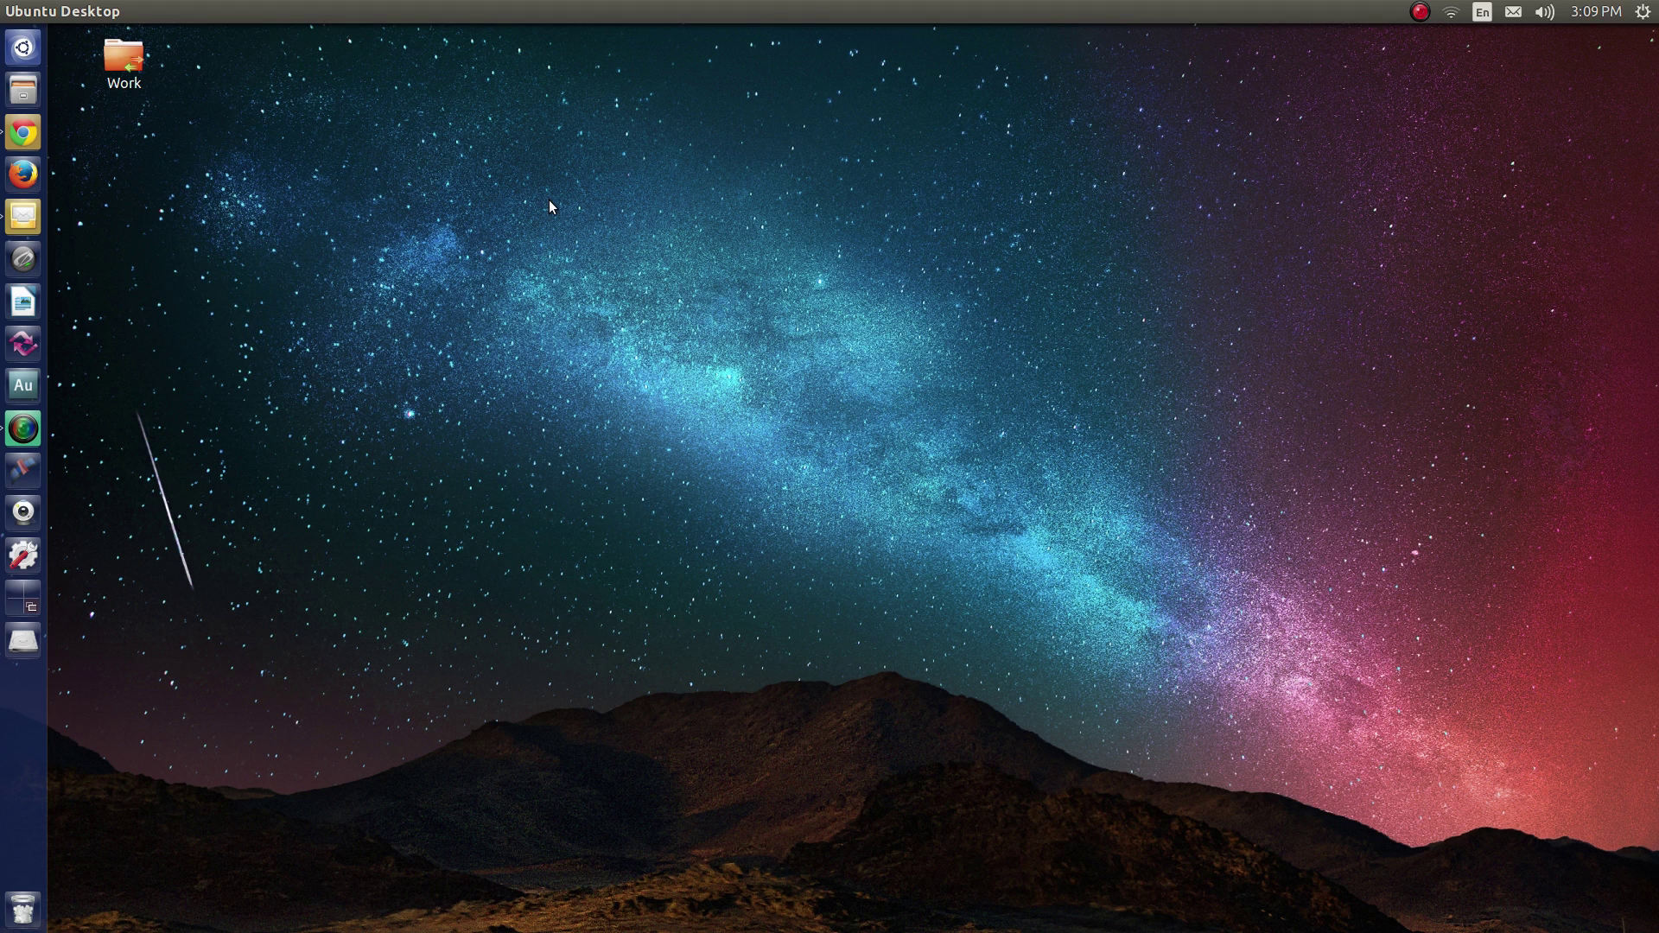
# - Open a terminal with Ctrl+Alt+T and run cal to print the April 2015 calendar
pyautogui.hotkey('ctrl', 'alt', 't')
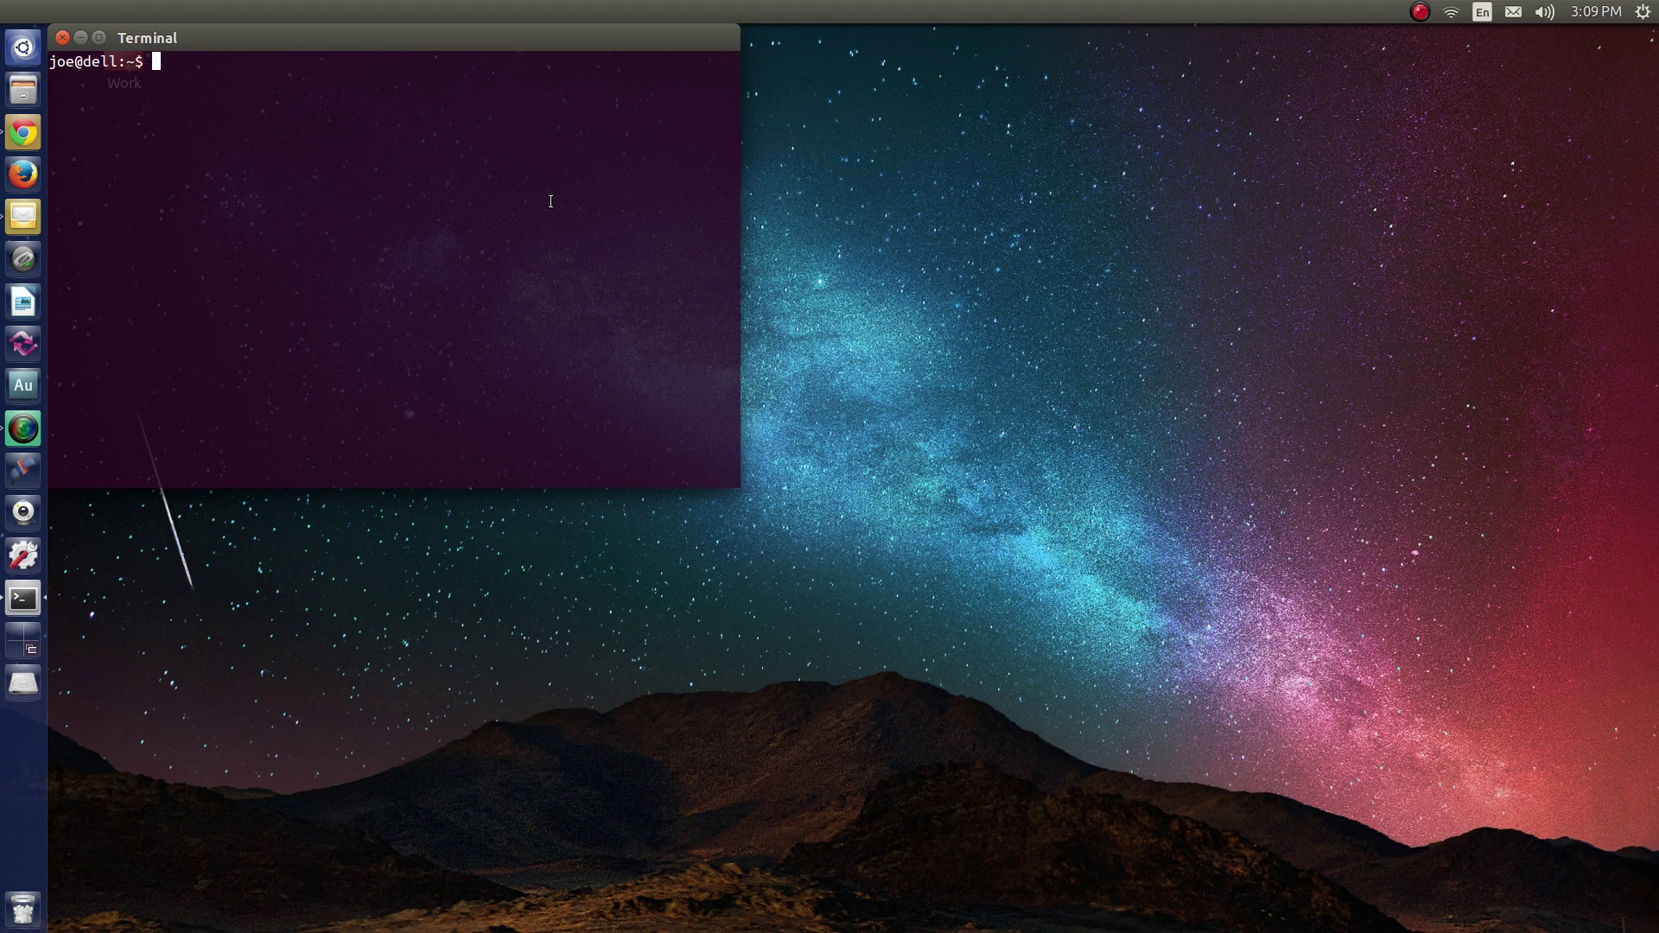
pyautogui.write('cal')
pyautogui.press('Return')
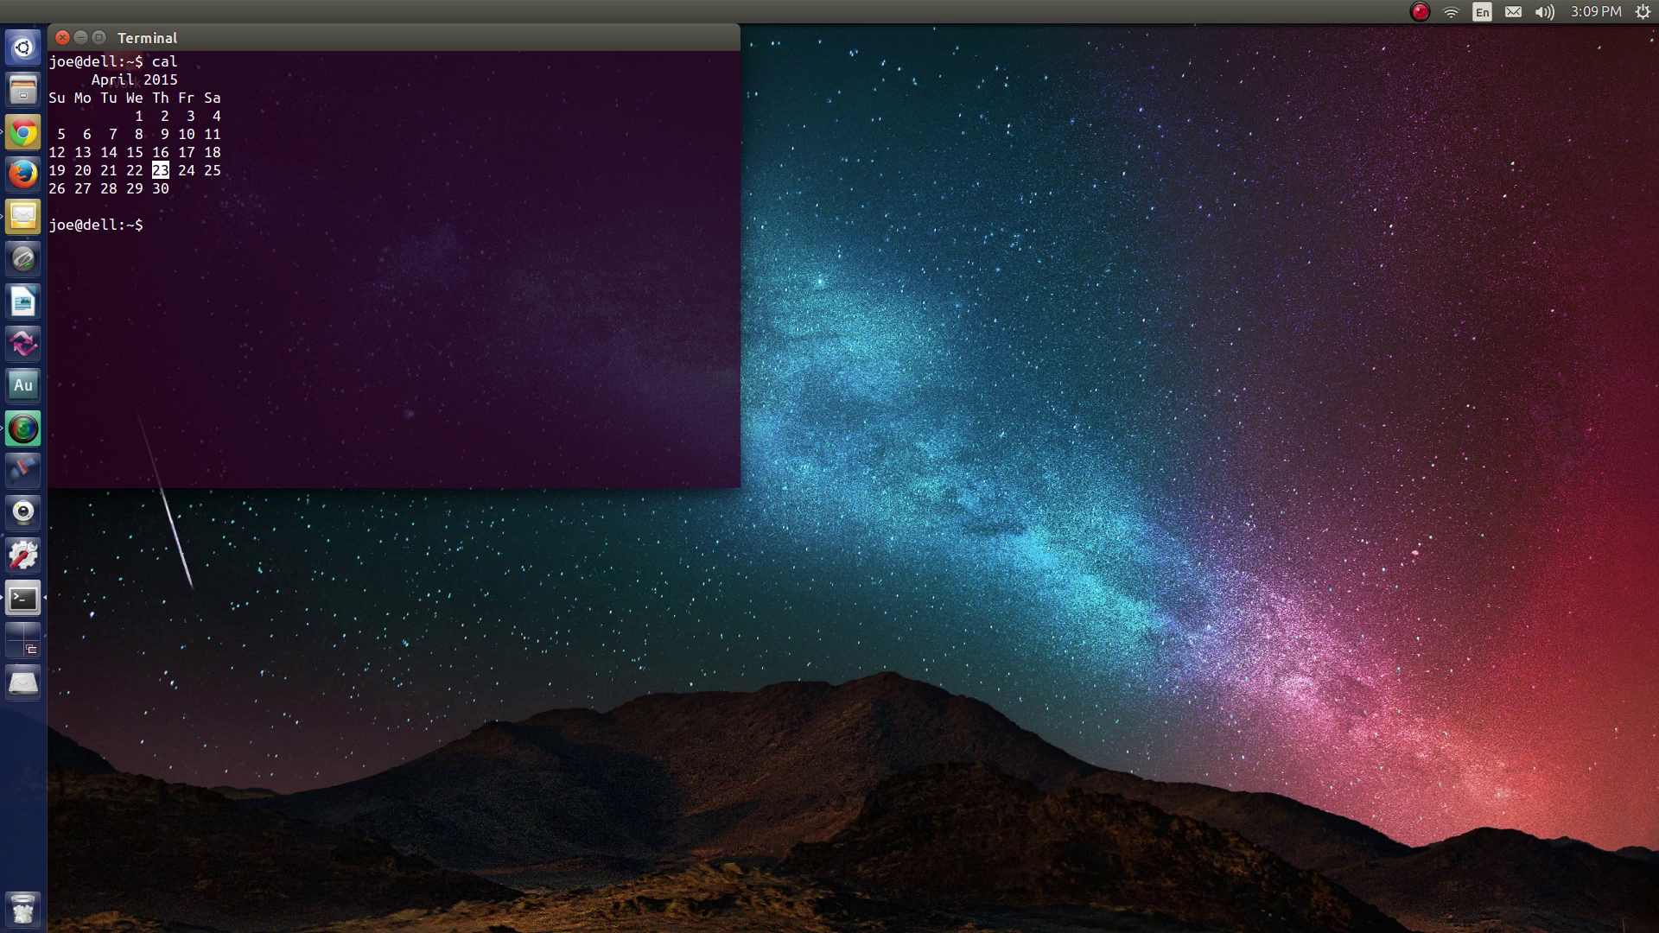
# - Launch Software Updater from the Dash, then show all four workspaces with Super+S
pyautogui.press('super')
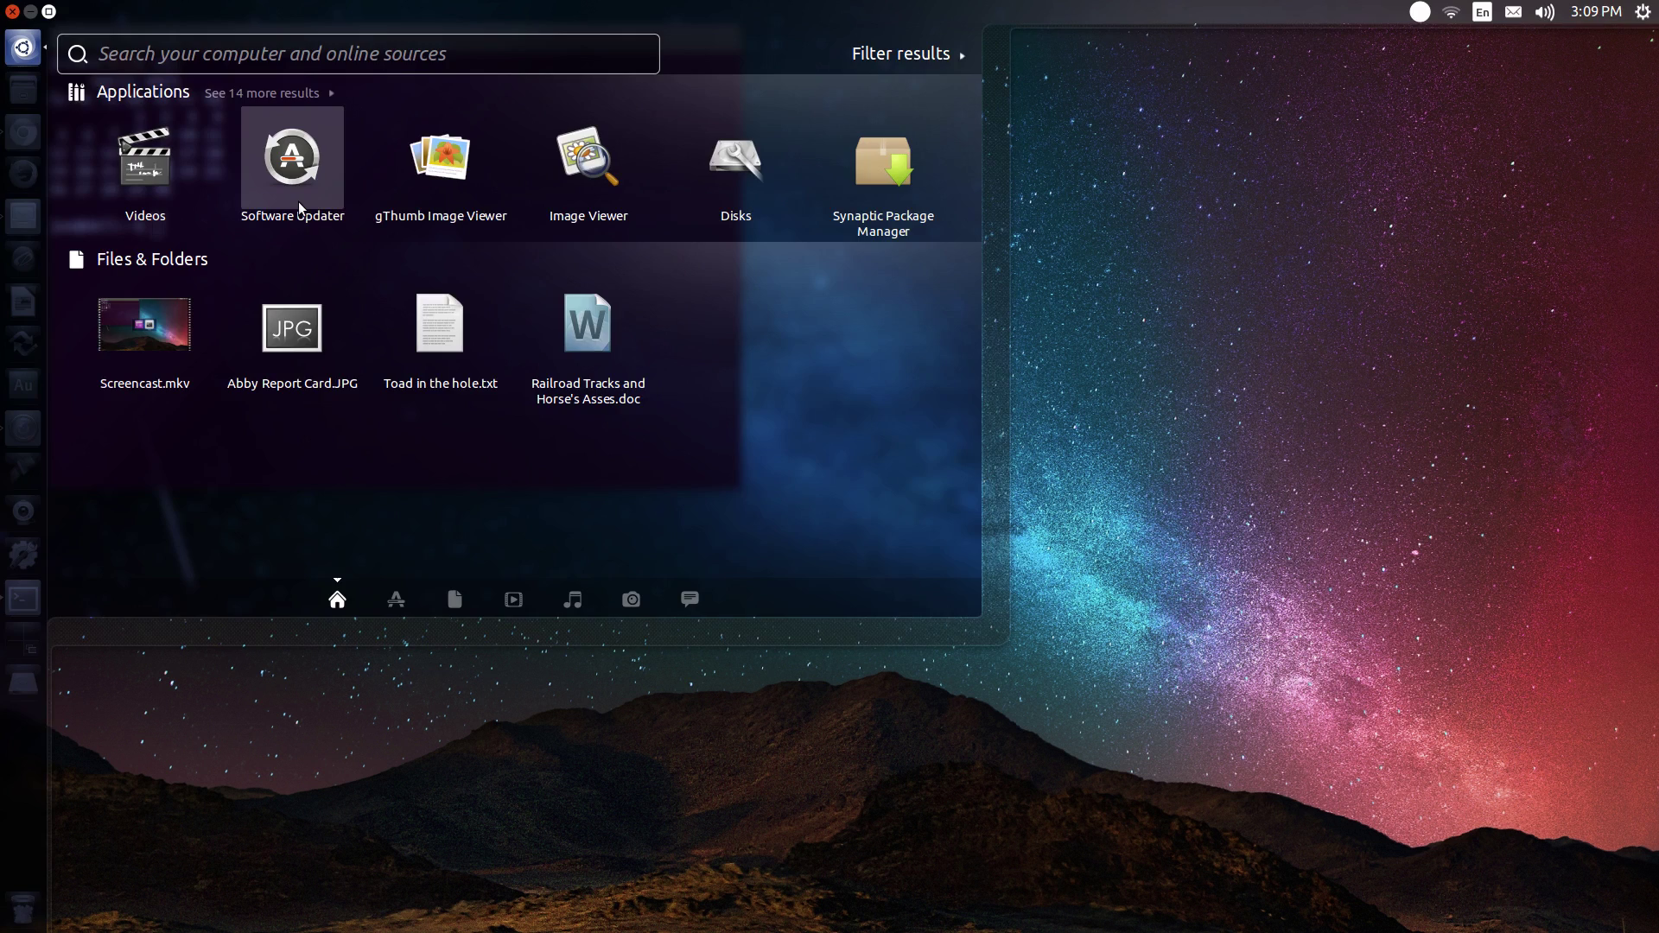
pyautogui.press('super')
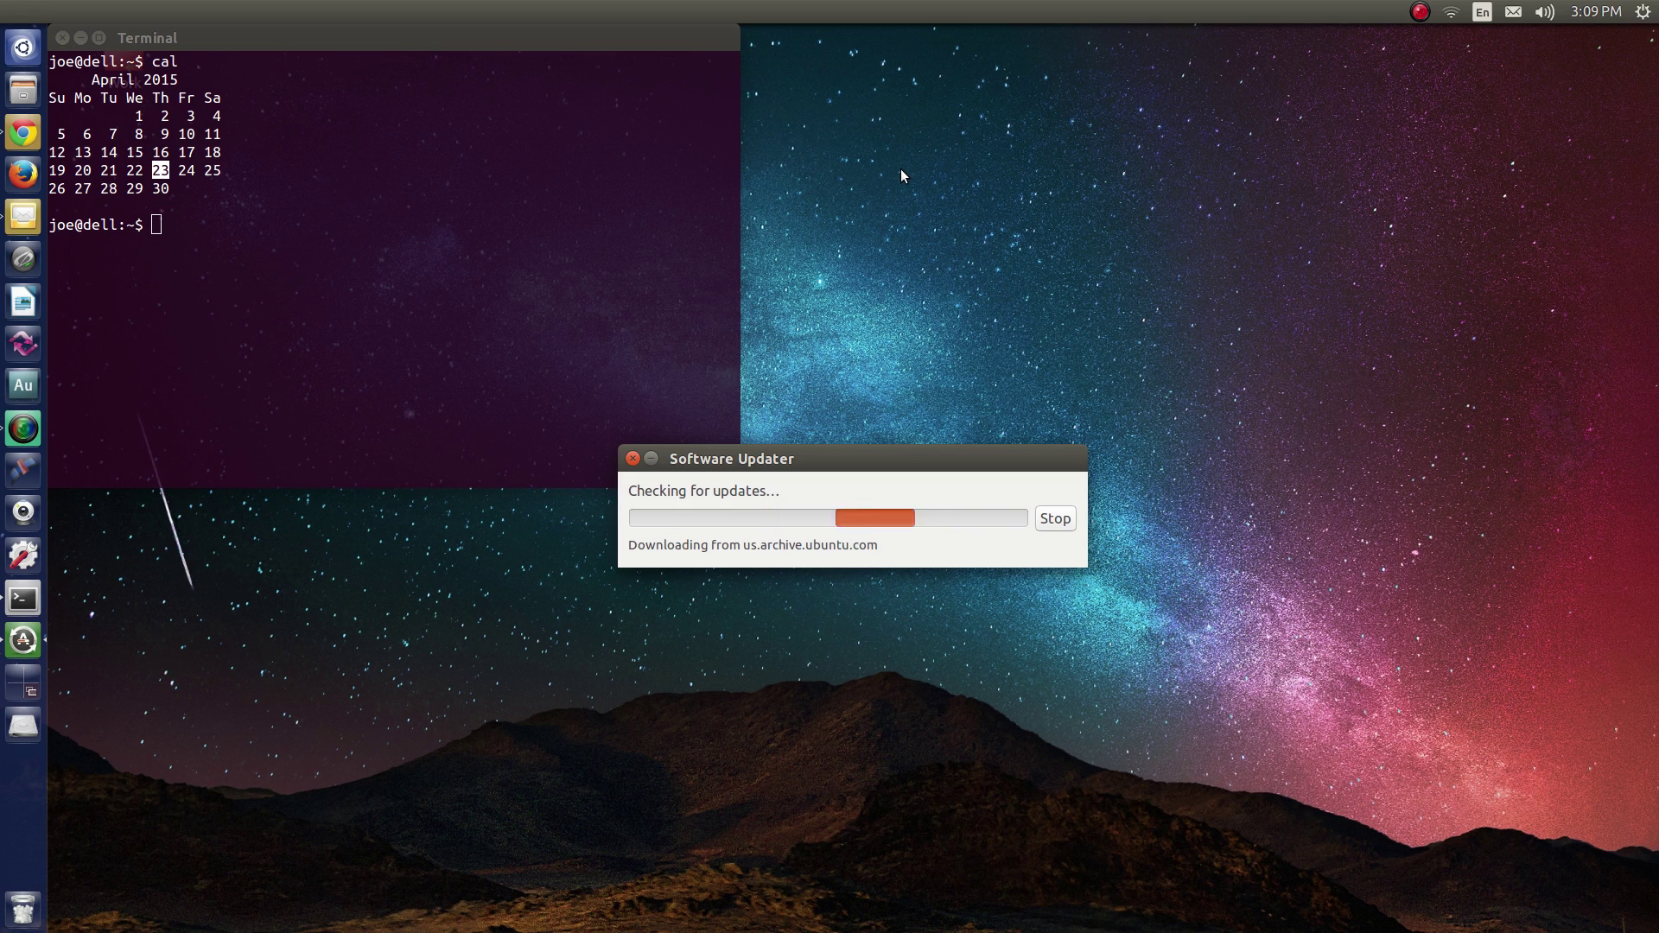
pyautogui.press('super+s')
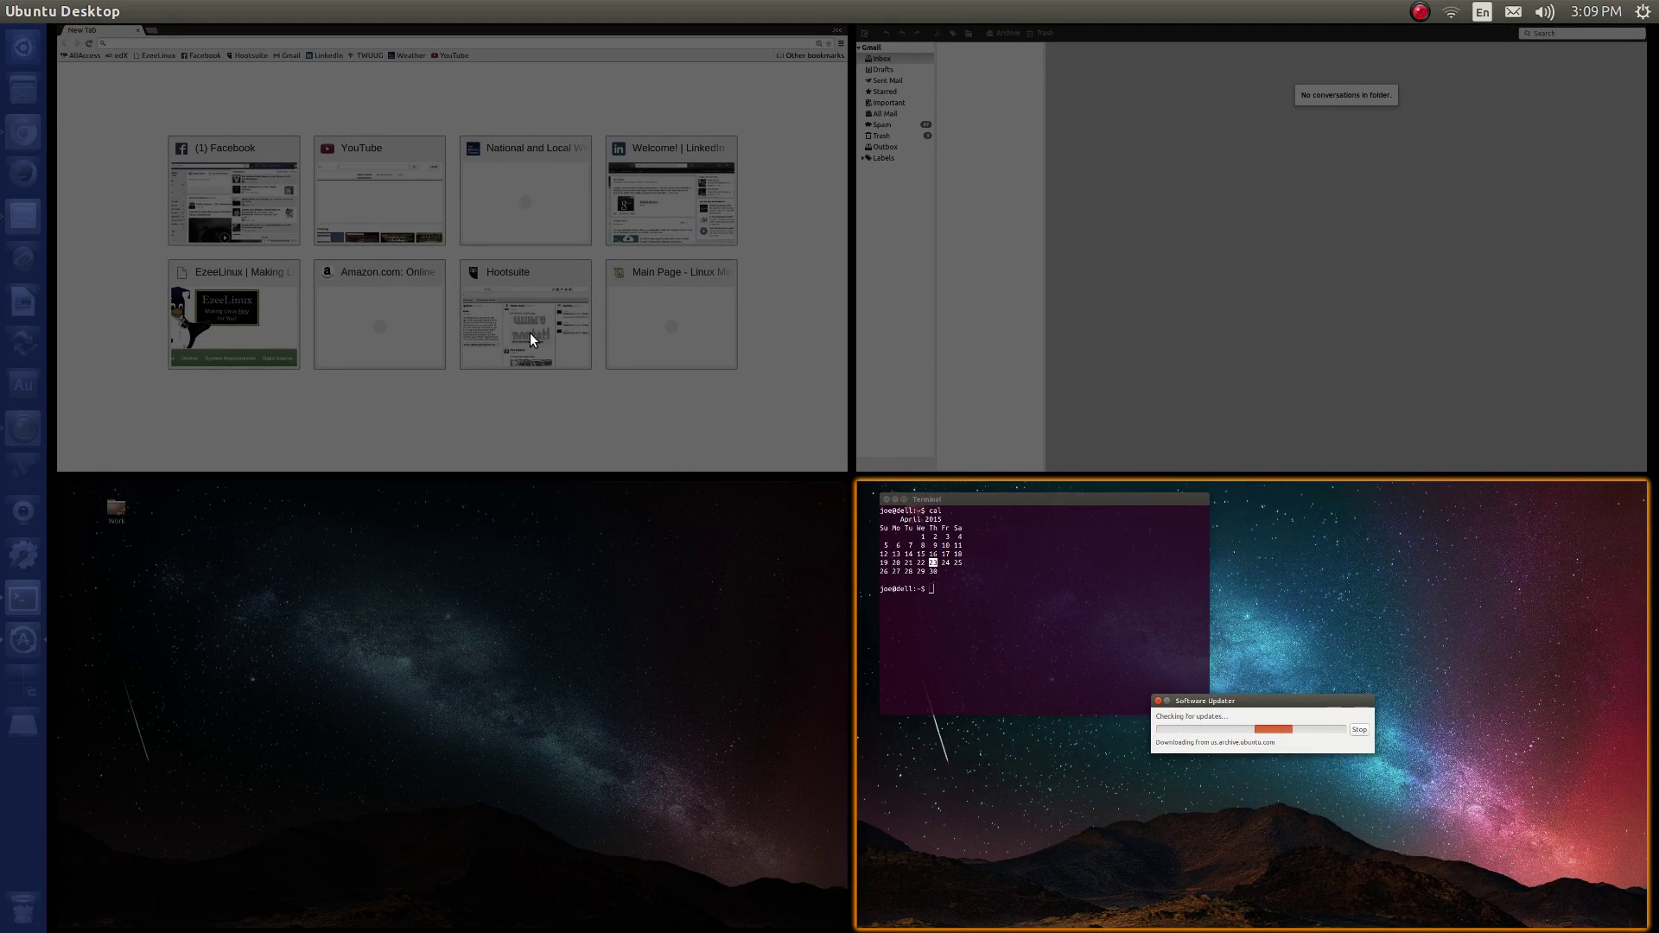
# - Enter the empty bottom-left workspace and launch Firefox and LibreOffice Writer from the launcher
pyautogui.click(582, 573)
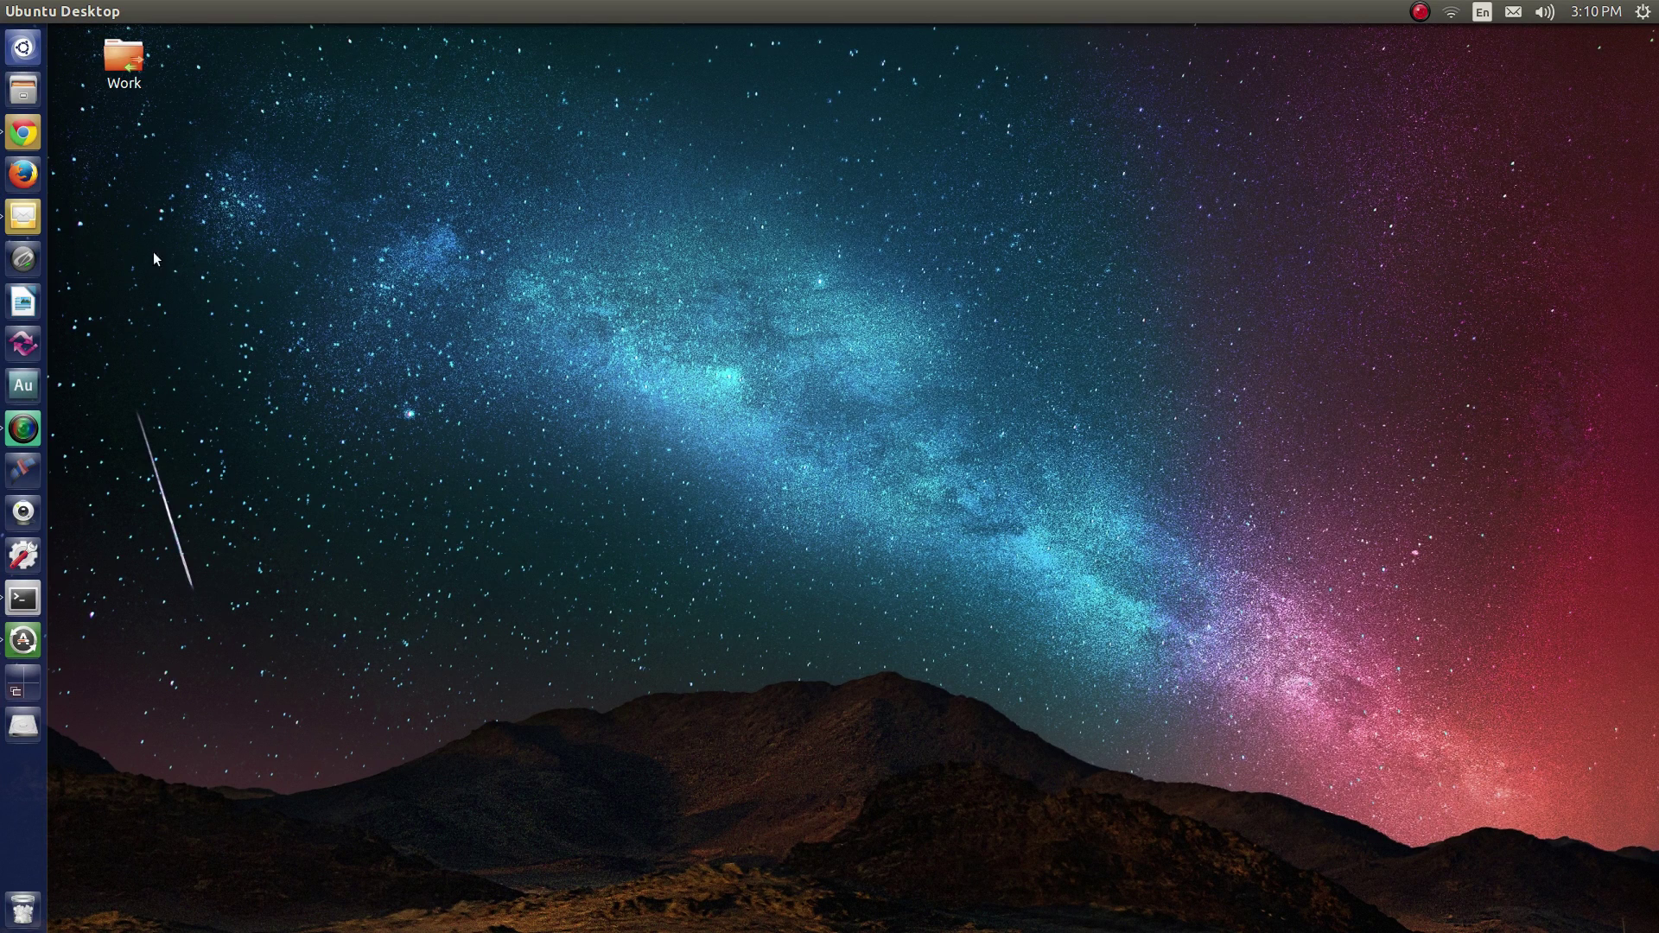
pyautogui.click(24, 177)
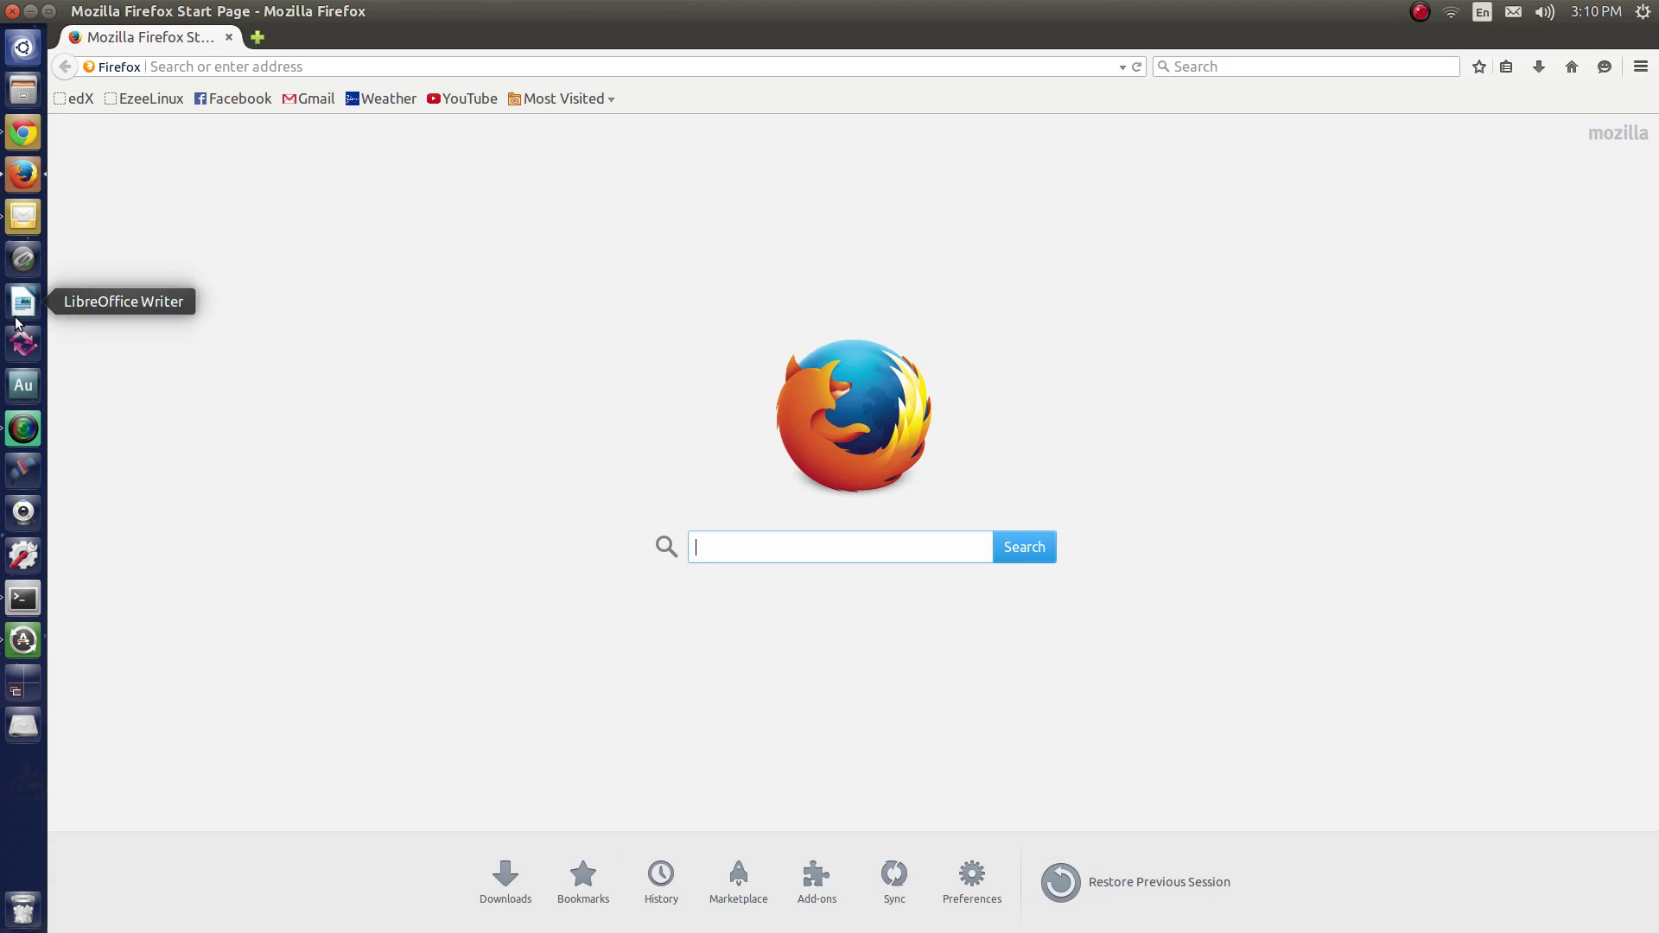
pyautogui.click(15, 319)
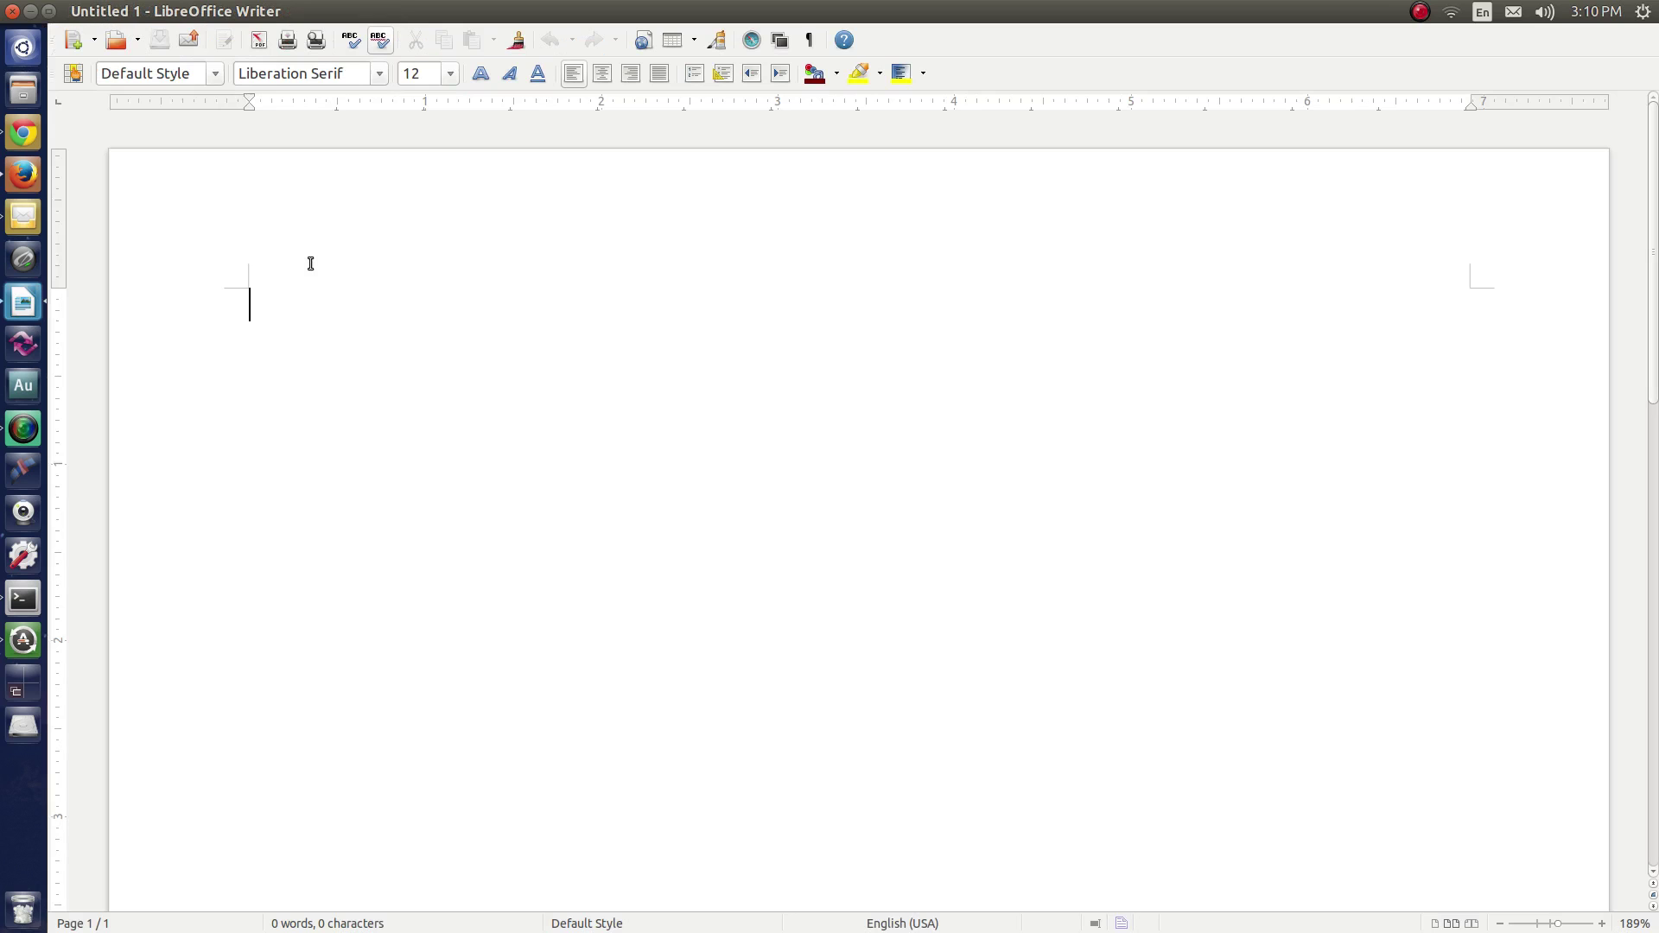
# - Start Grsync and Alt+Tab among the apps, ending with Writer in front
pyautogui.hotkey('alt', 'Tab')
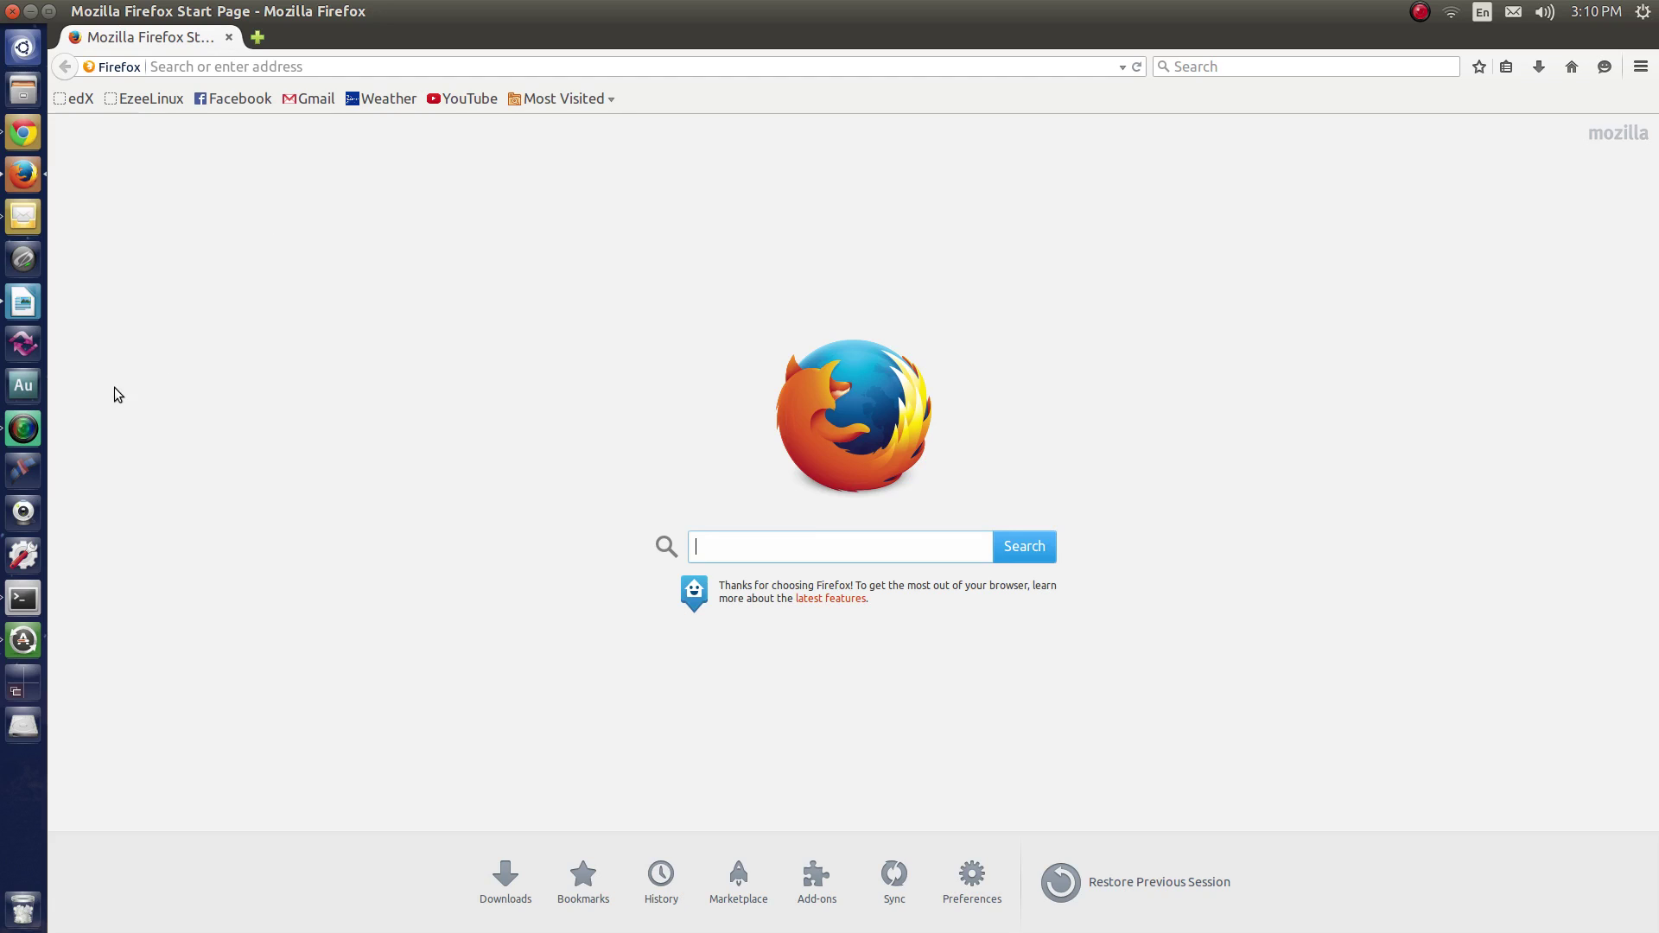
pyautogui.click(22, 363)
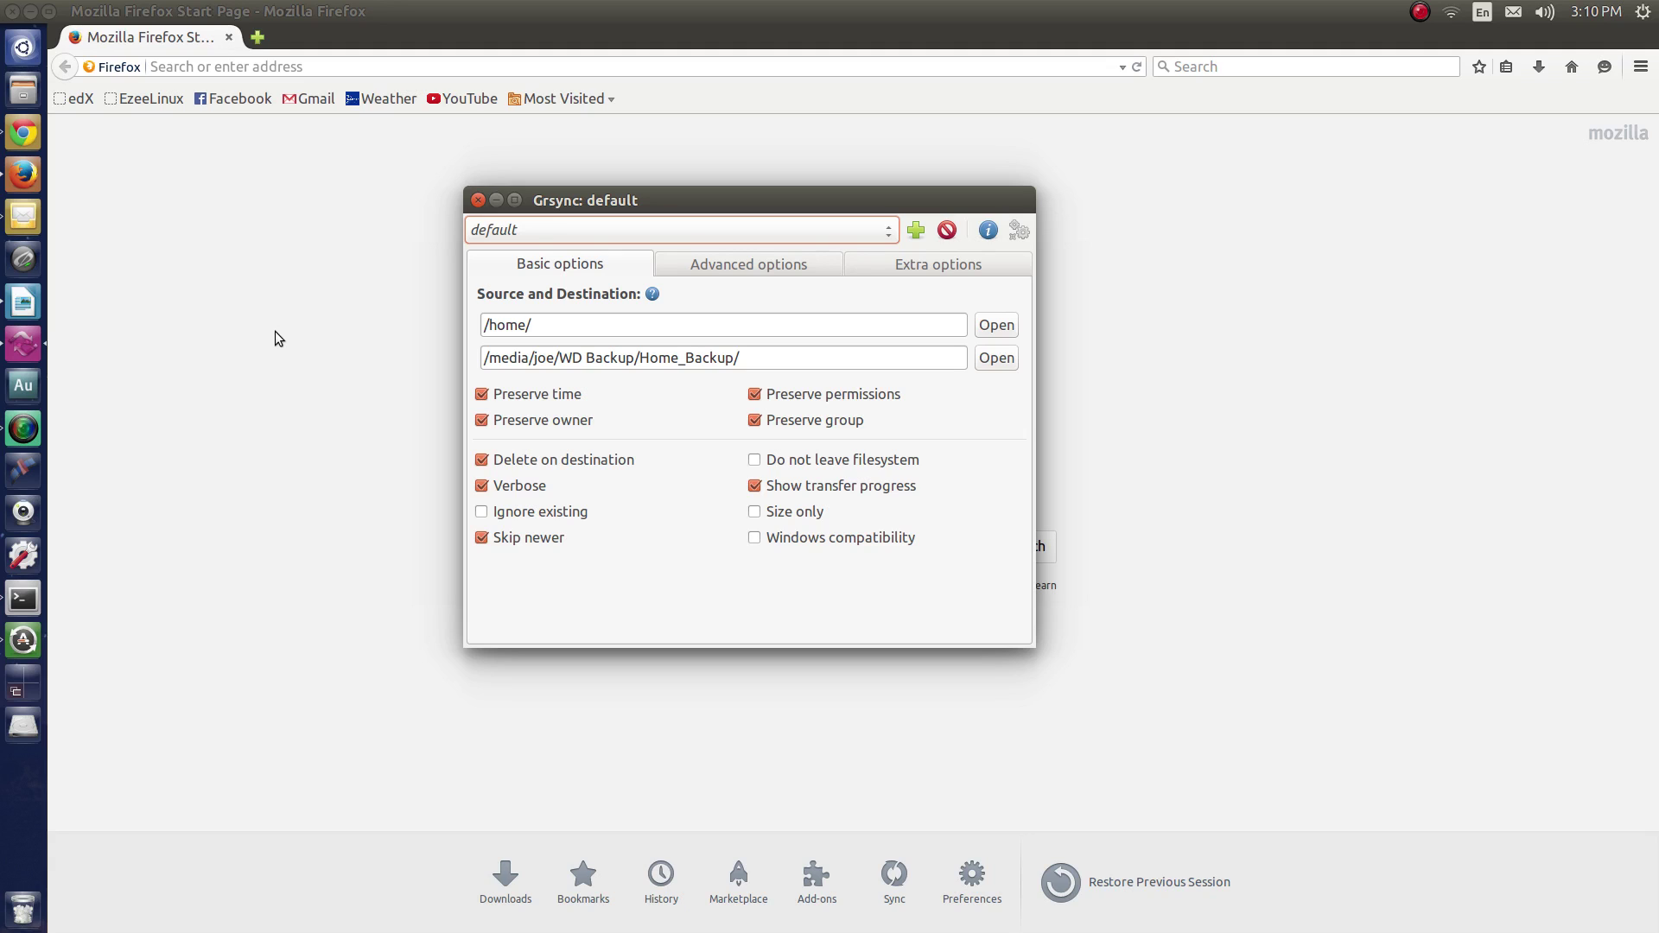
pyautogui.hotkey('alt', 'Tab')
pyautogui.hotkey('alt', 'Tab')
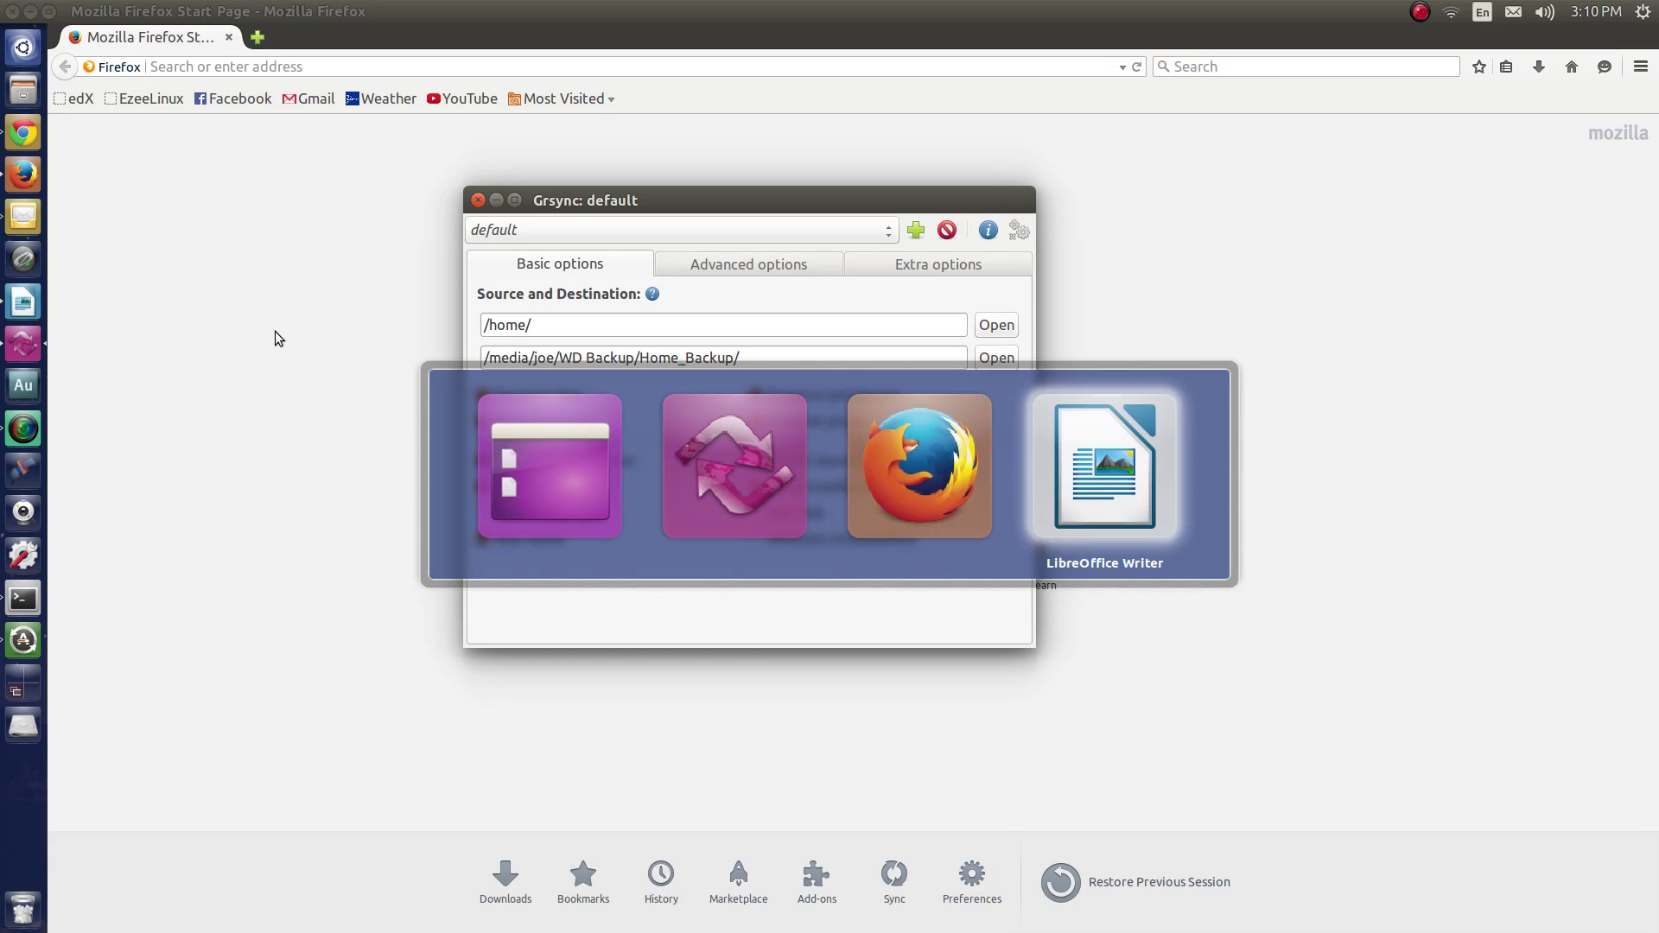
pyautogui.hotkey('alt', 'Tab')
pyautogui.hotkey('alt', 'Tab')
pyautogui.hotkey('alt', 'Tab')
pyautogui.hotkey('alt', 'Tab')
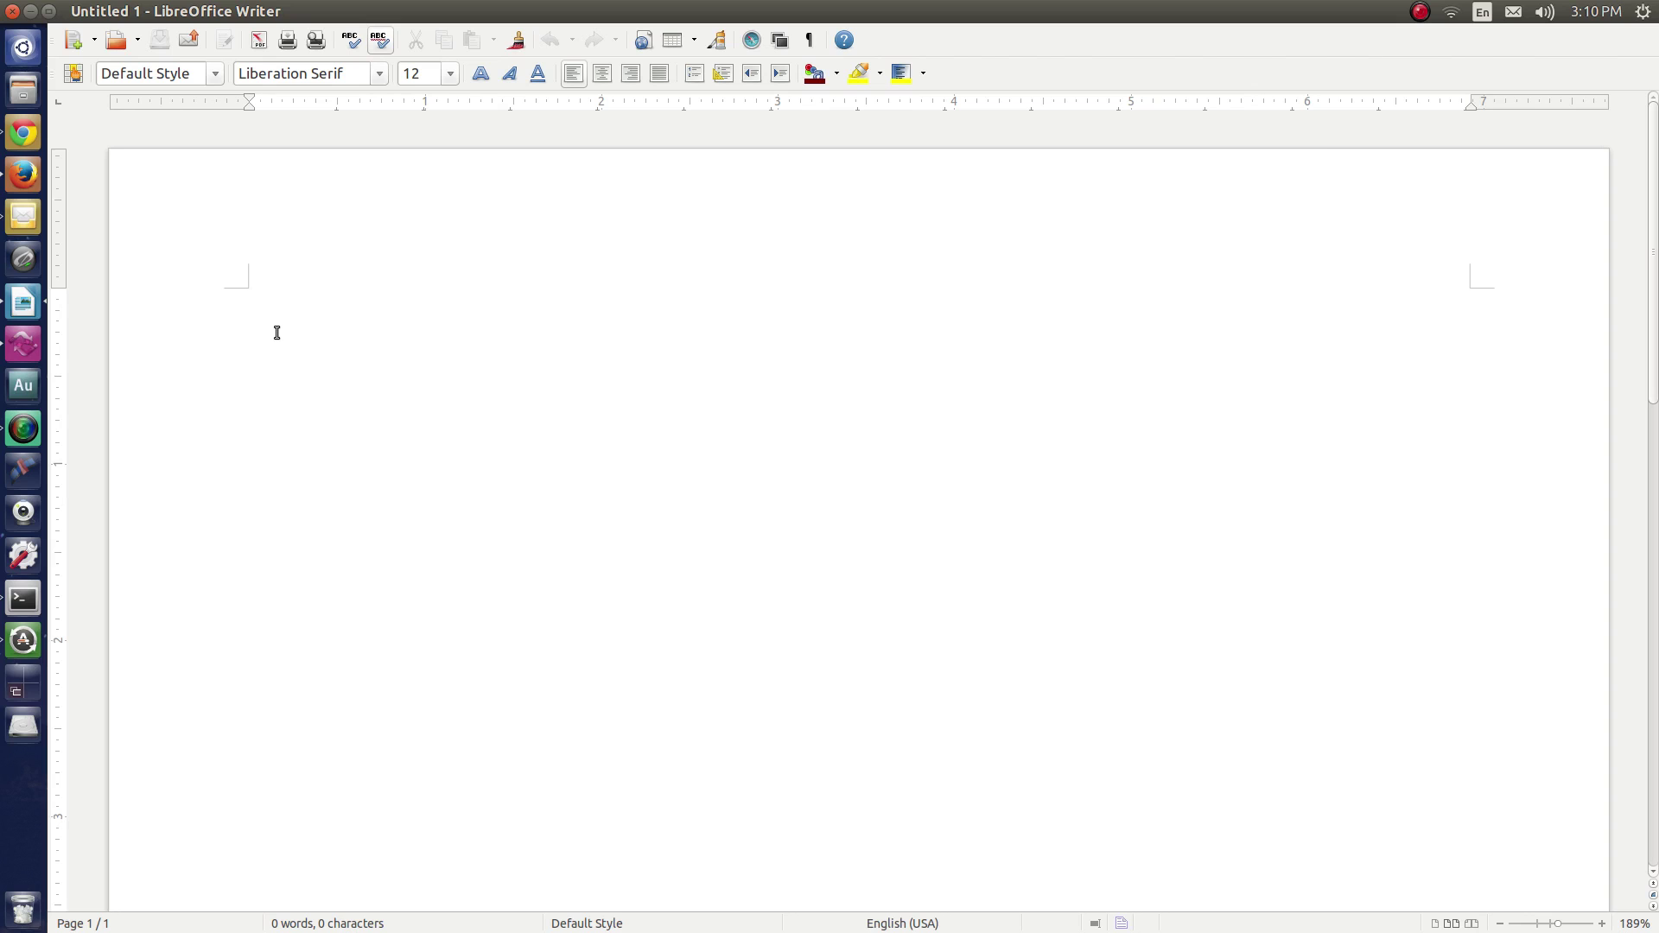
pyautogui.press('super')
pyautogui.press('super+s')
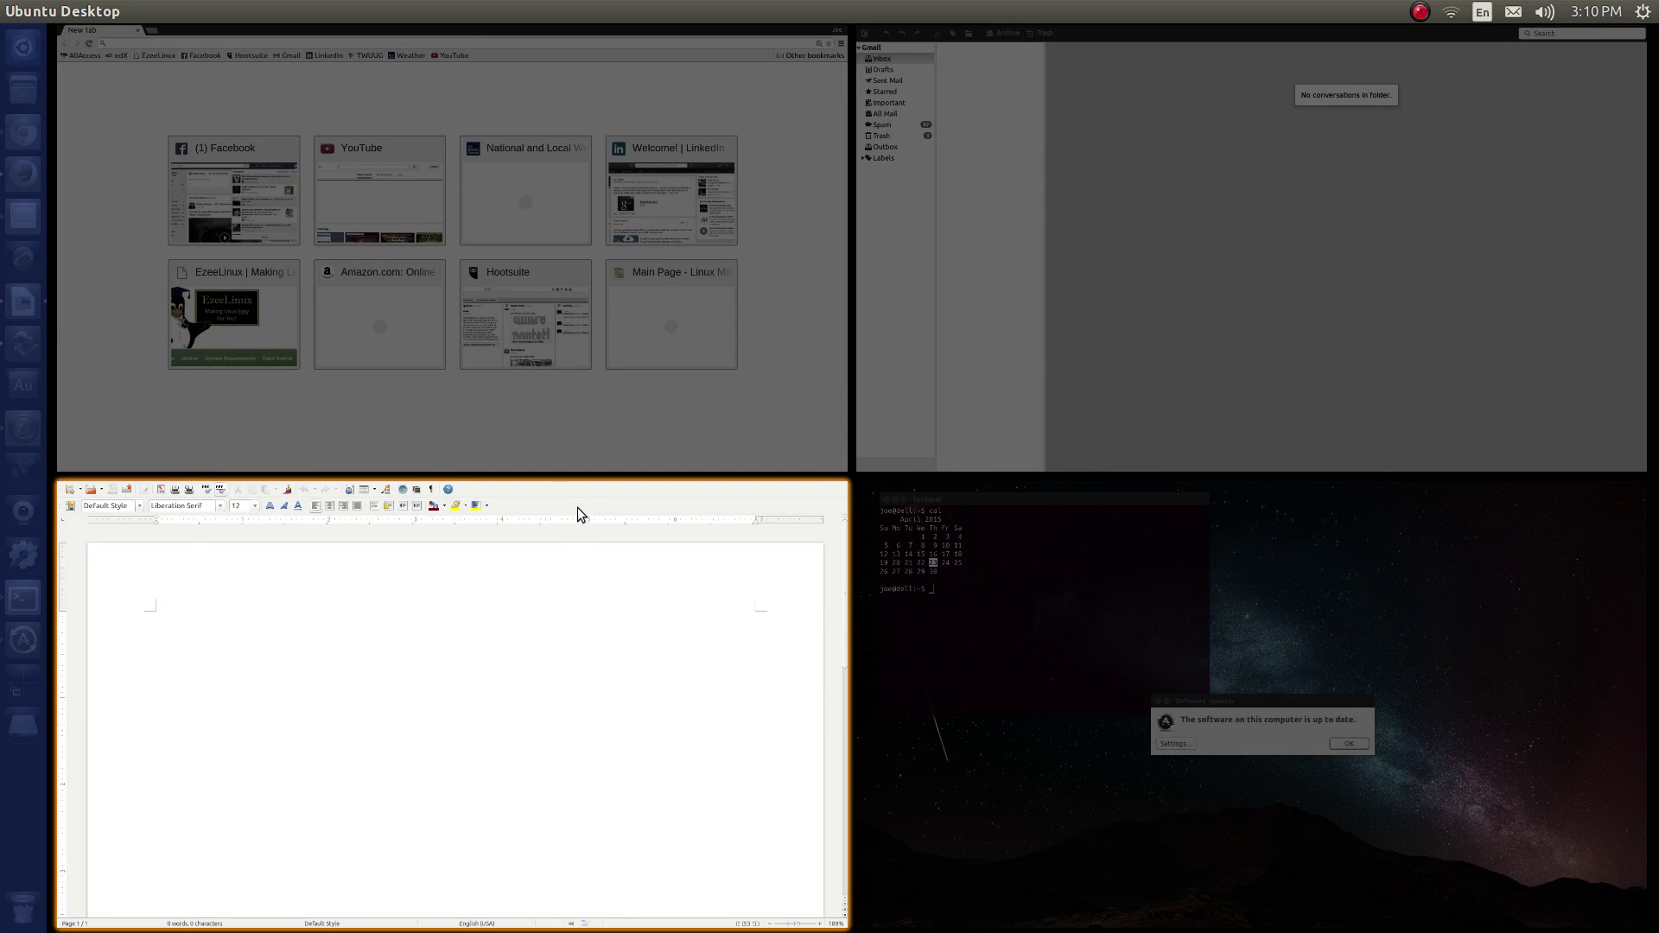
pyautogui.moveTo(578, 510); pyautogui.dragTo(1296, 147)
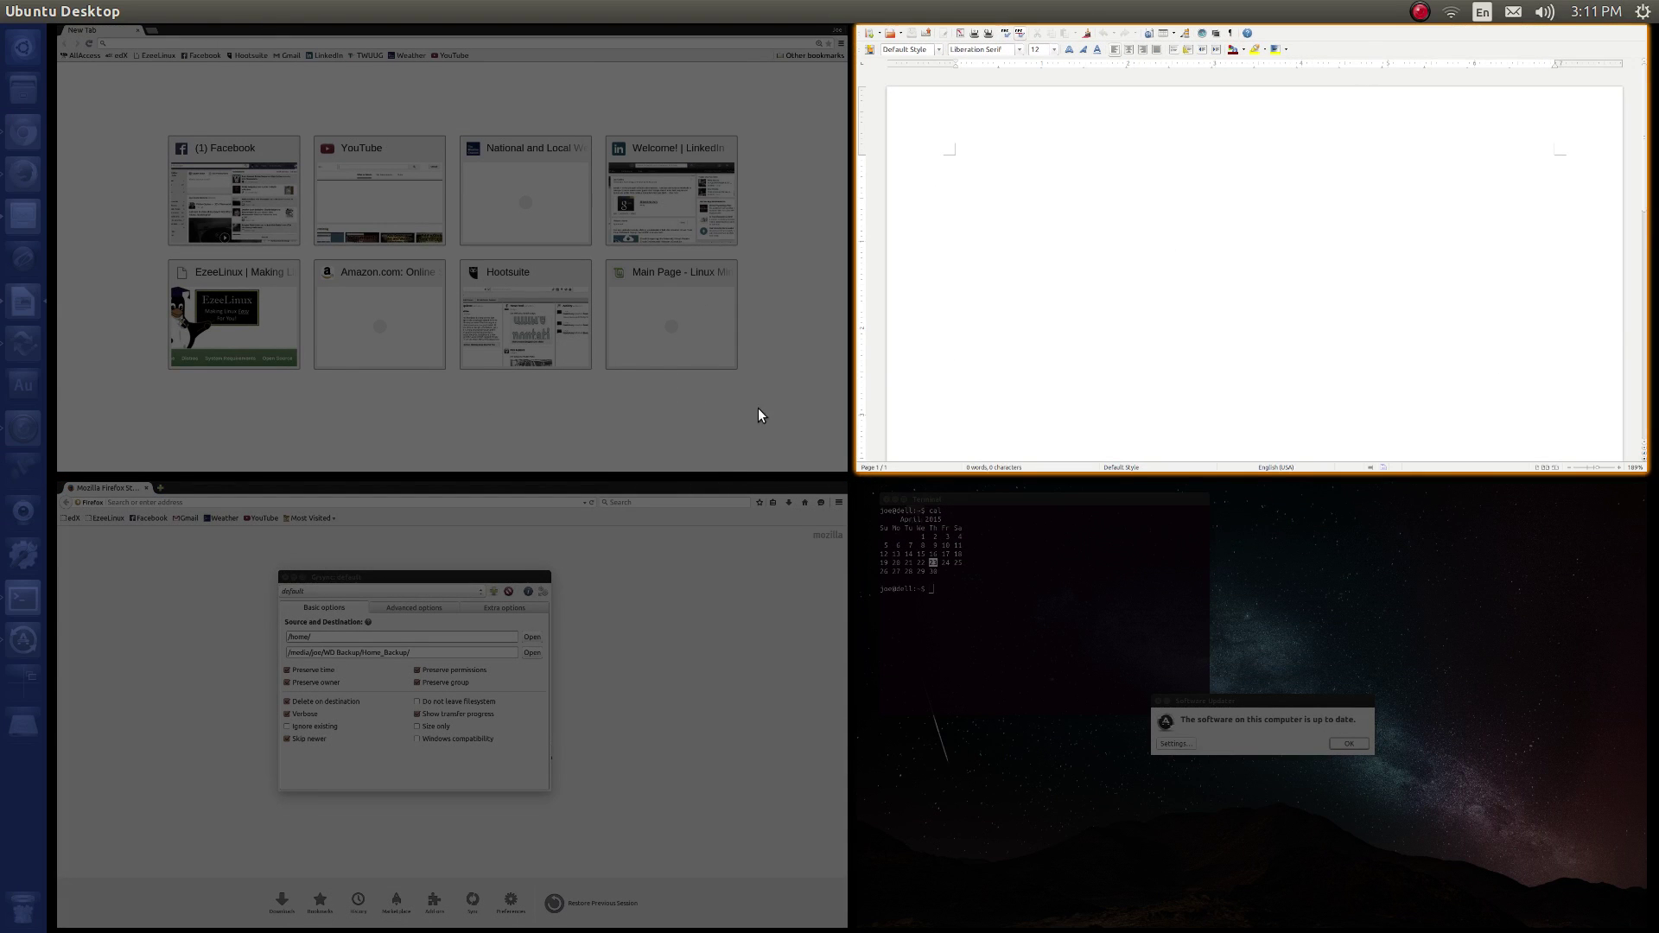
pyautogui.moveTo(510, 579); pyautogui.dragTo(1518, 629)
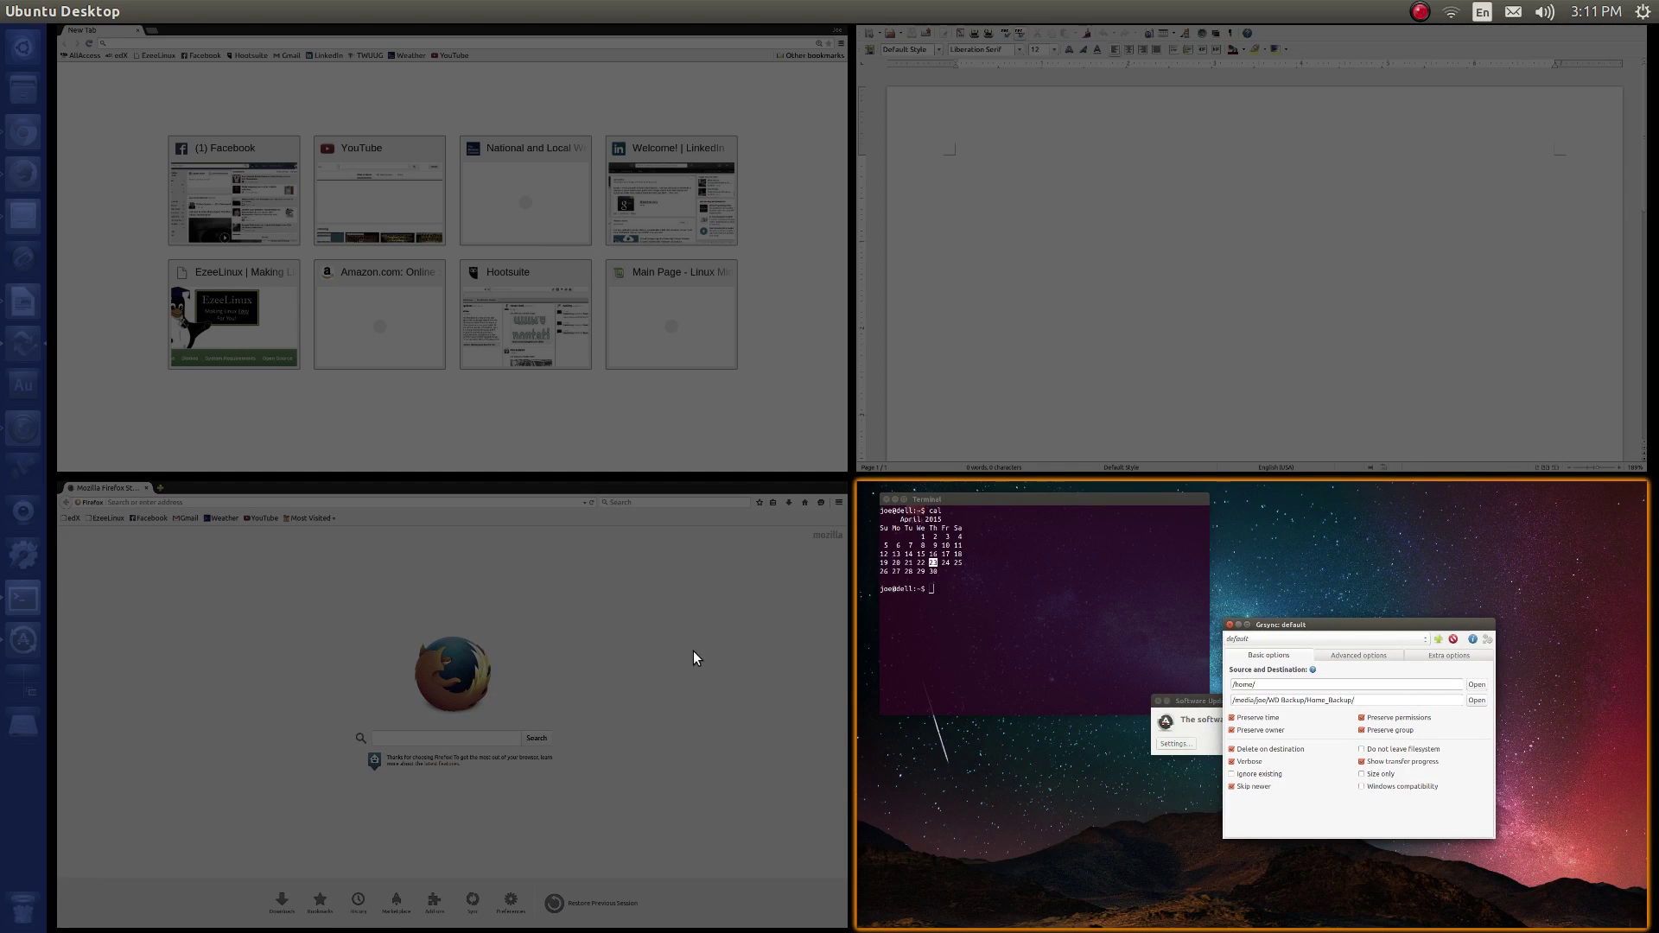
pyautogui.click(499, 516)
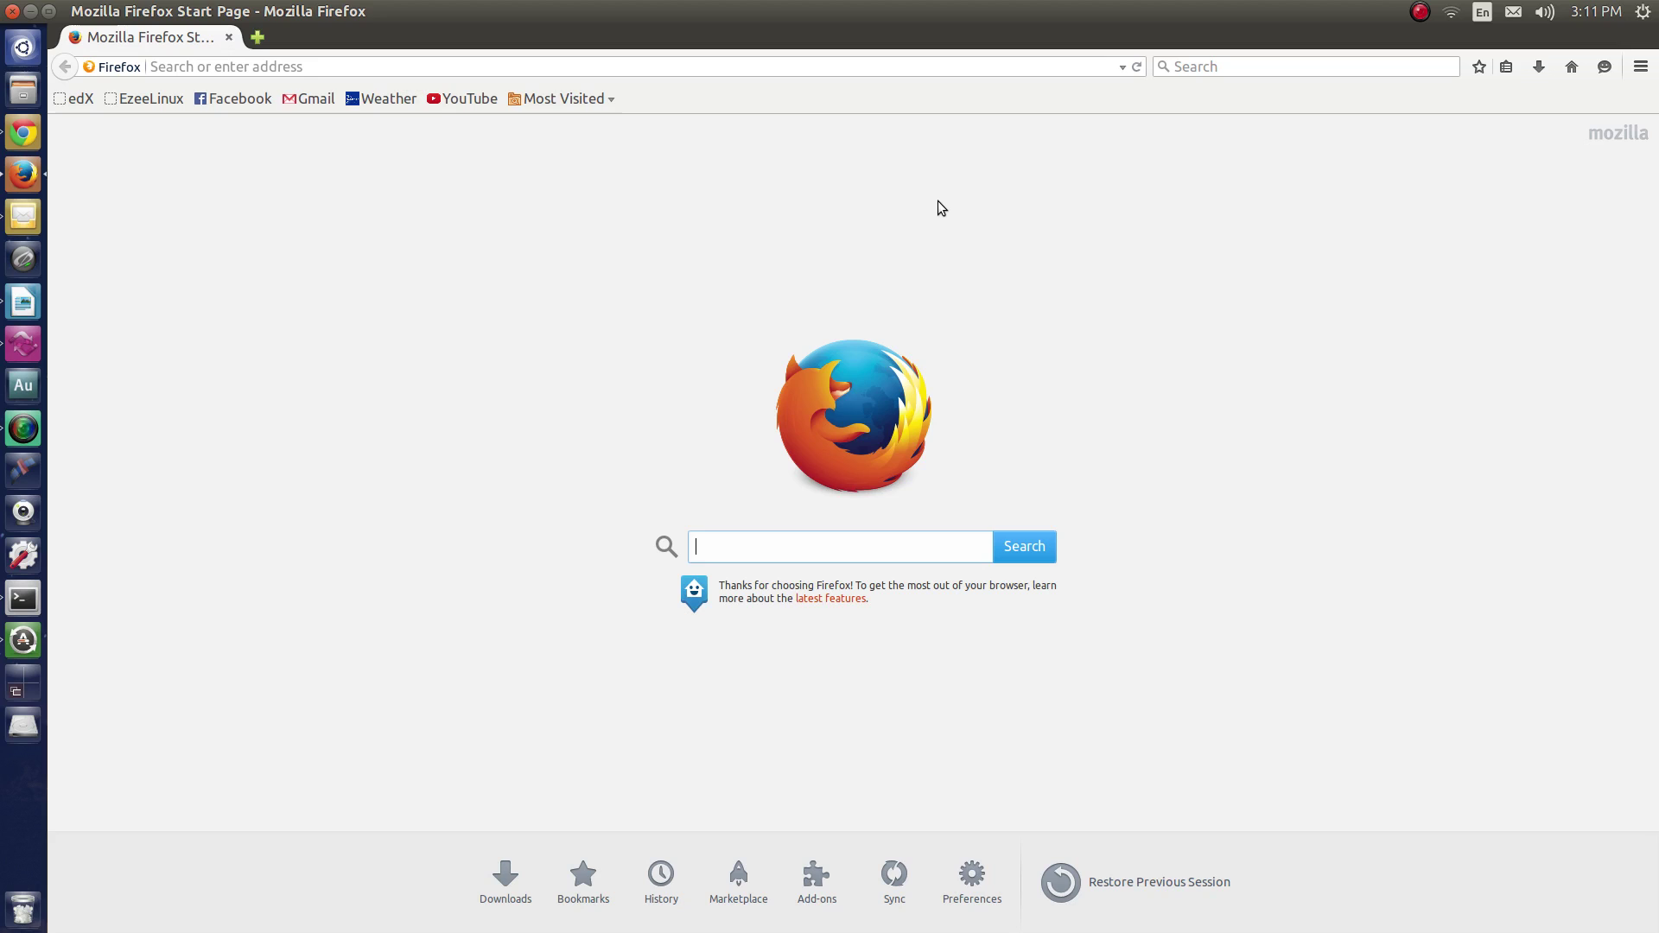
# - Switch workspace with Ctrl+Alt+Right, then open the four-workspace overview with Super+S
pyautogui.hotkey('ctrl', 'alt', 'Right')
pyautogui.press('super+s')
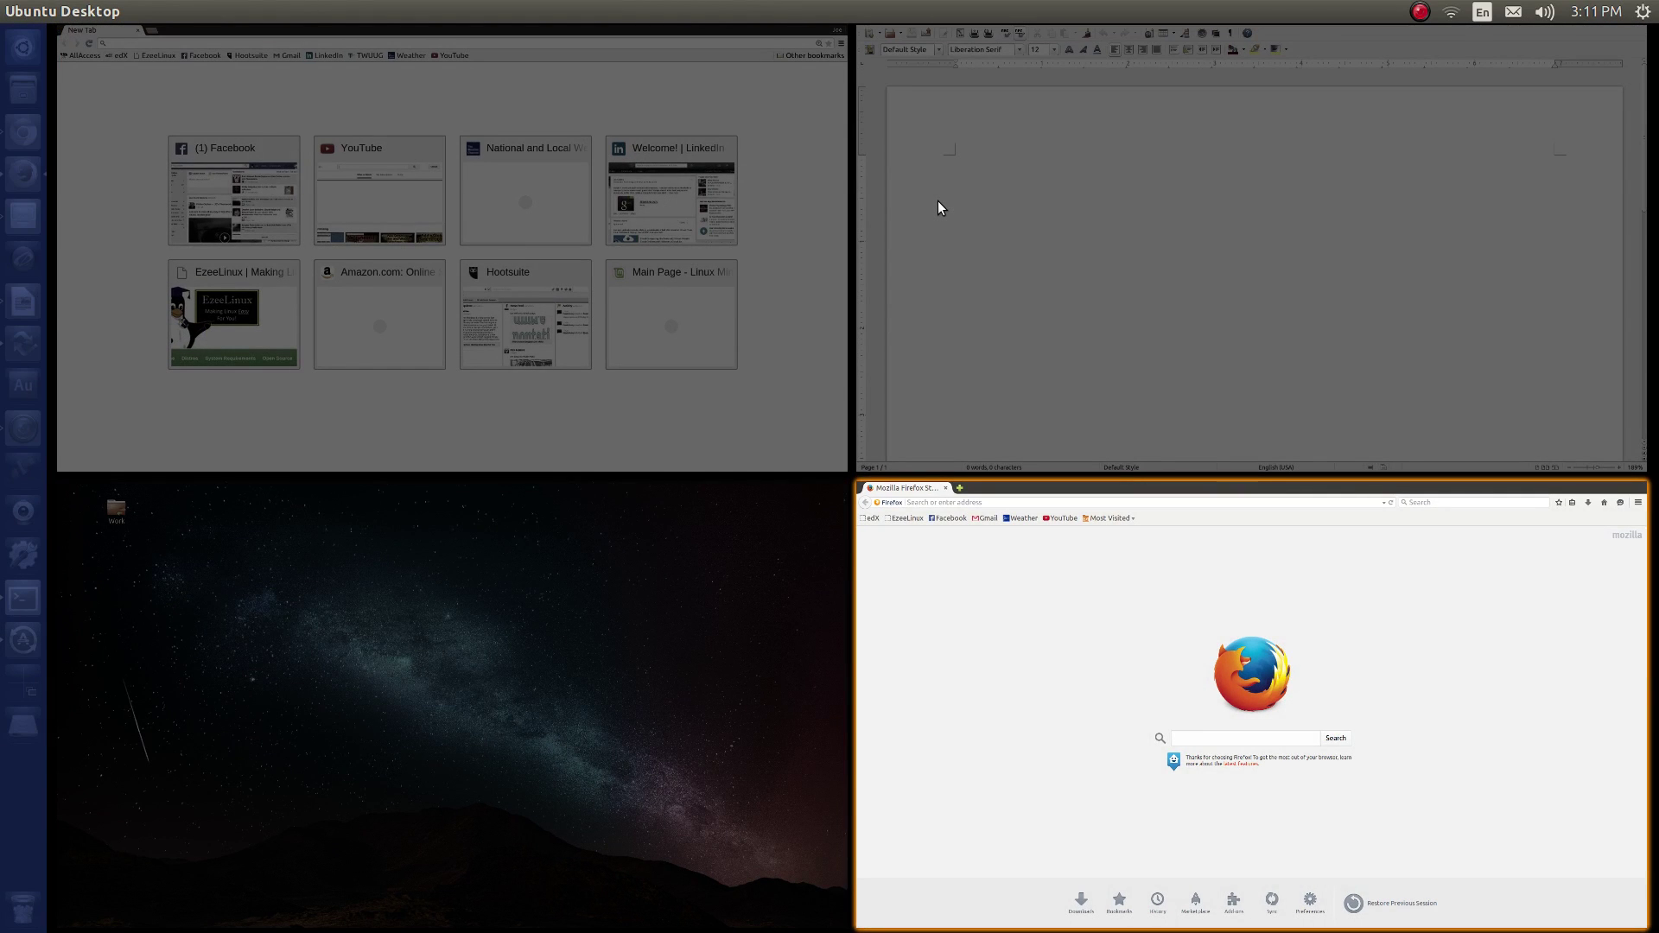
# - Enter the bottom-right Firefox workspace and Alt+Tab past Grsync and Software Updater to raise Terminal
pyautogui.click(1074, 648)
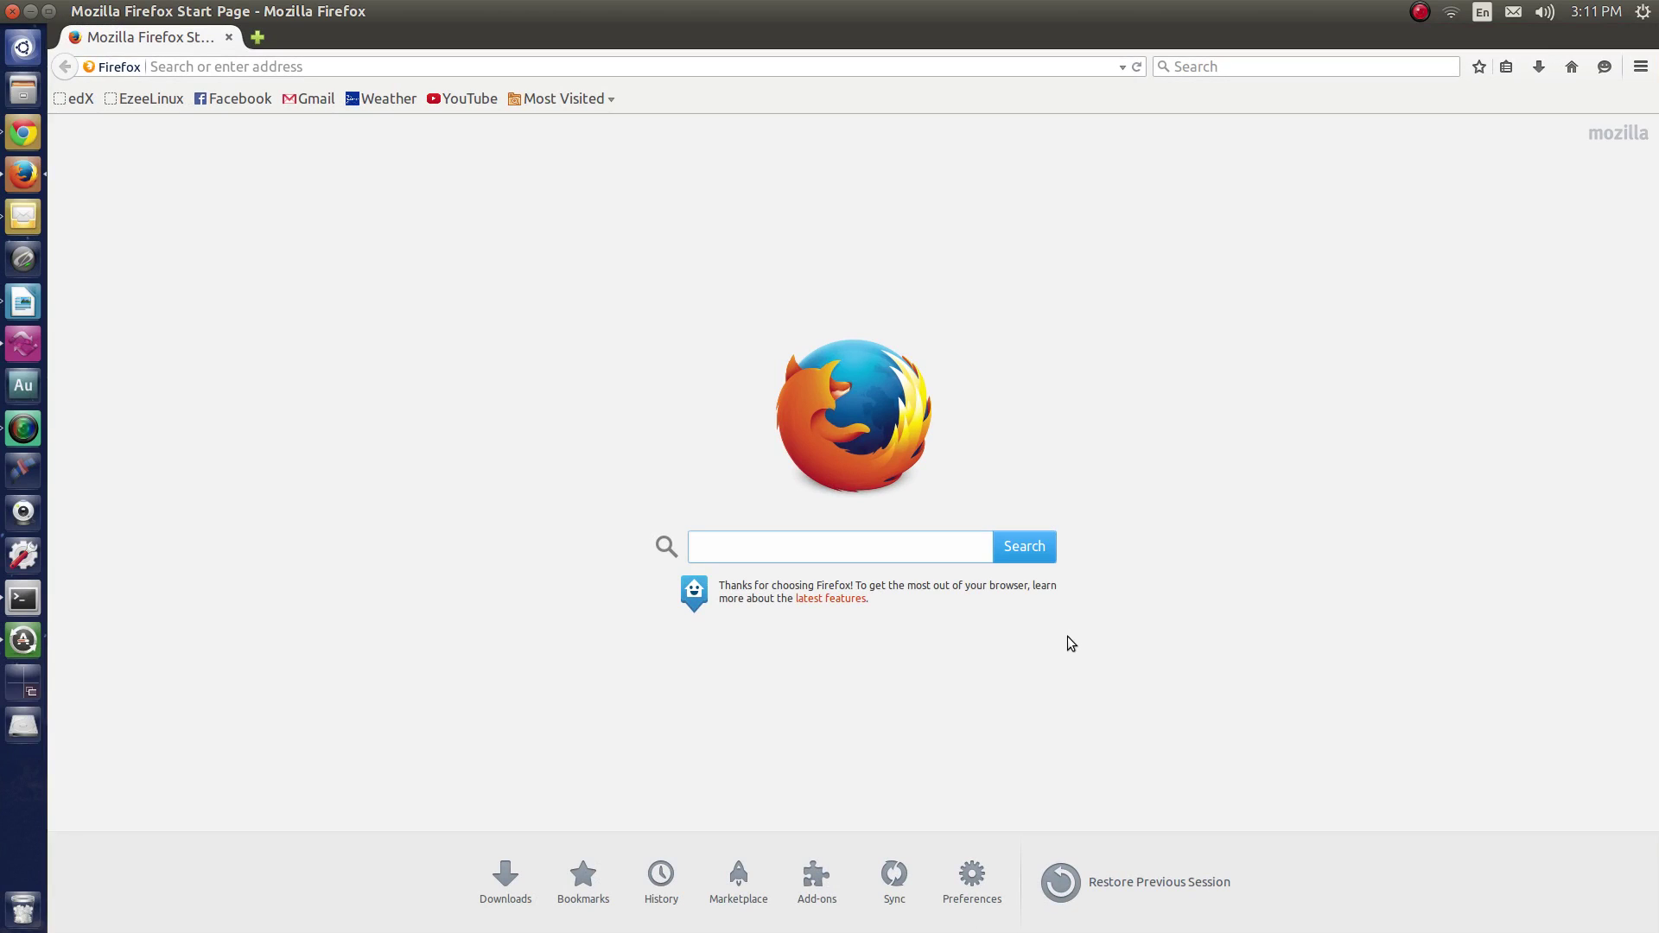
pyautogui.hotkey('alt', 'Tab')
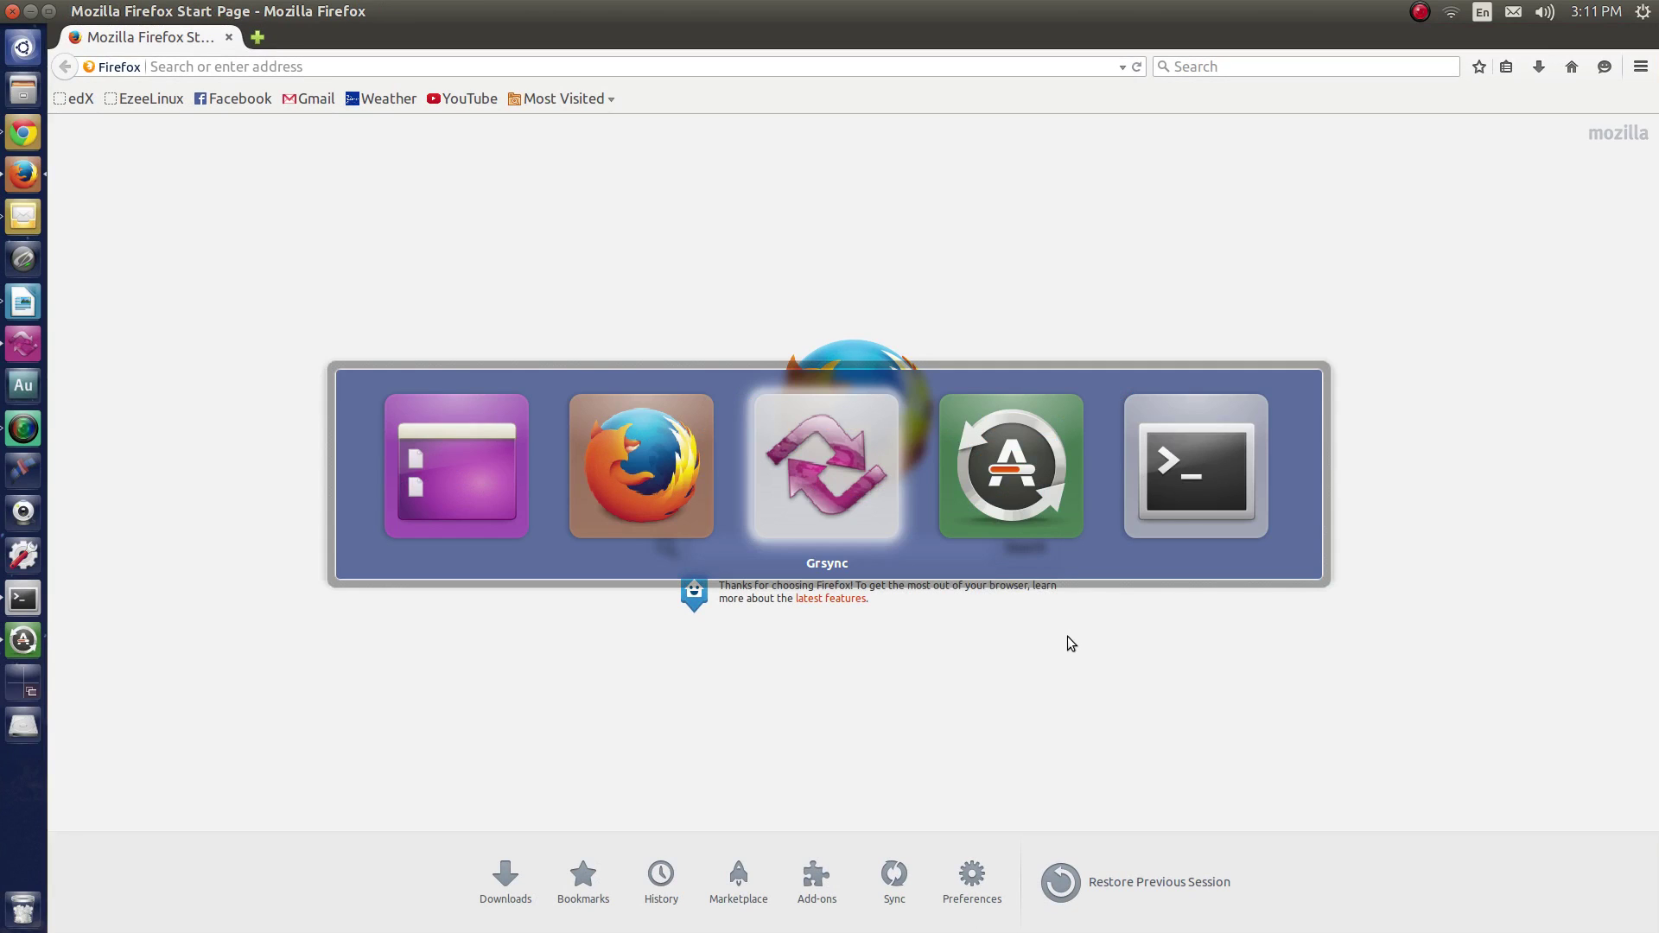
pyautogui.press('Tab')
pyautogui.press('Tab')
pyautogui.press('Tab')
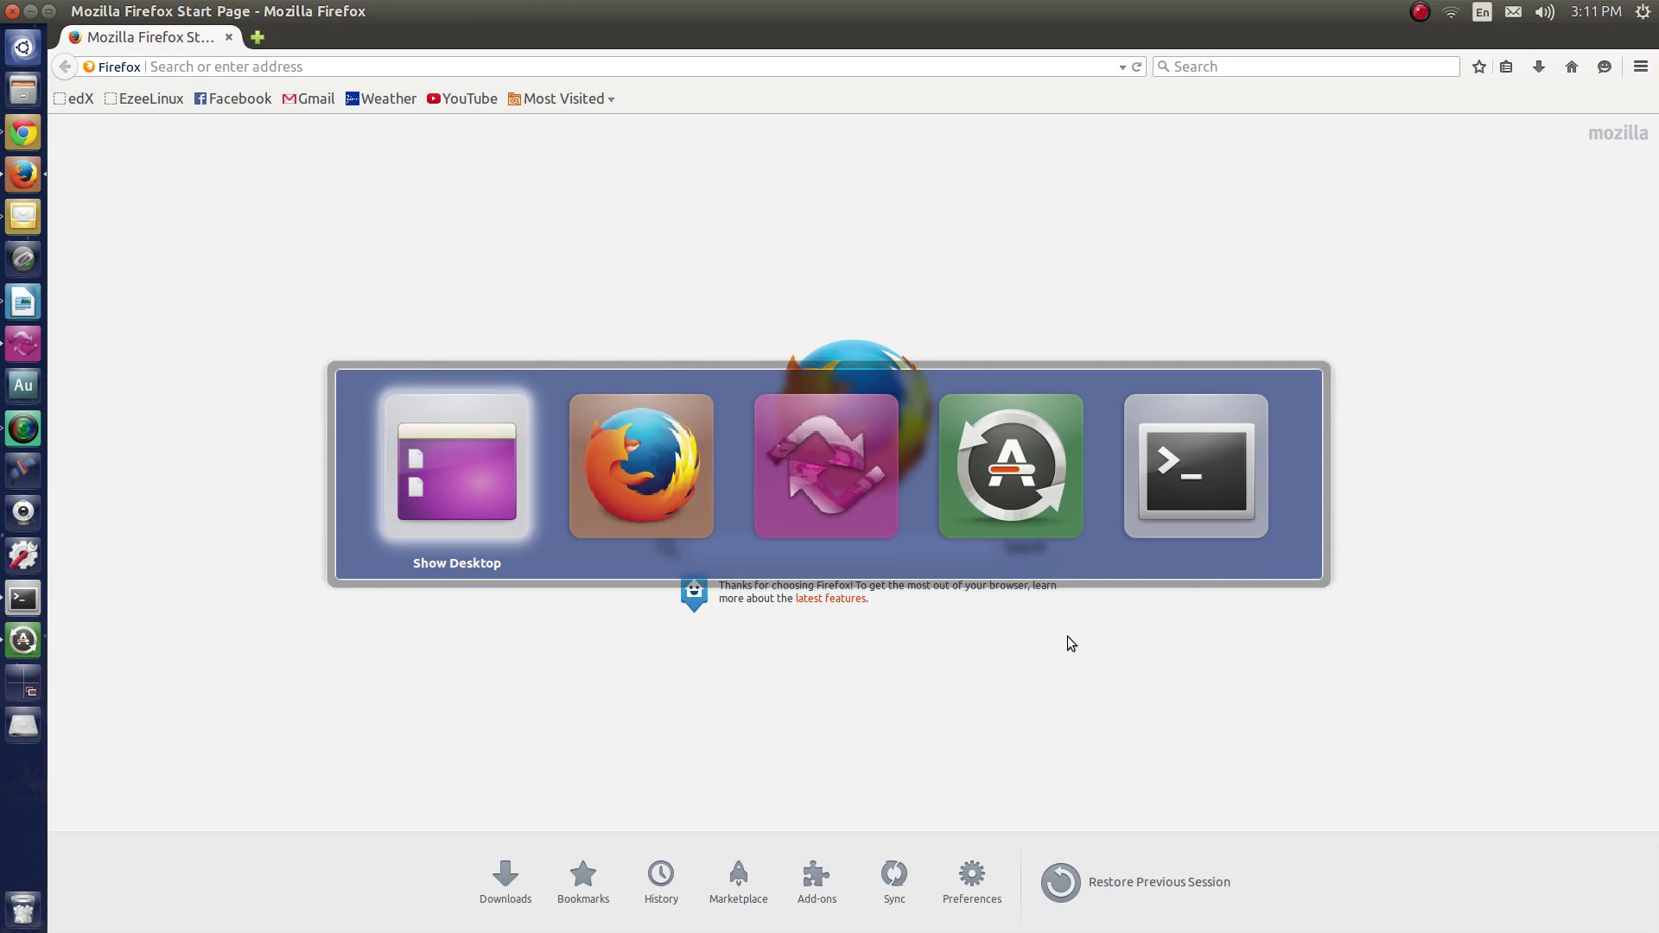
pyautogui.press('Tab')
pyautogui.press('Tab')
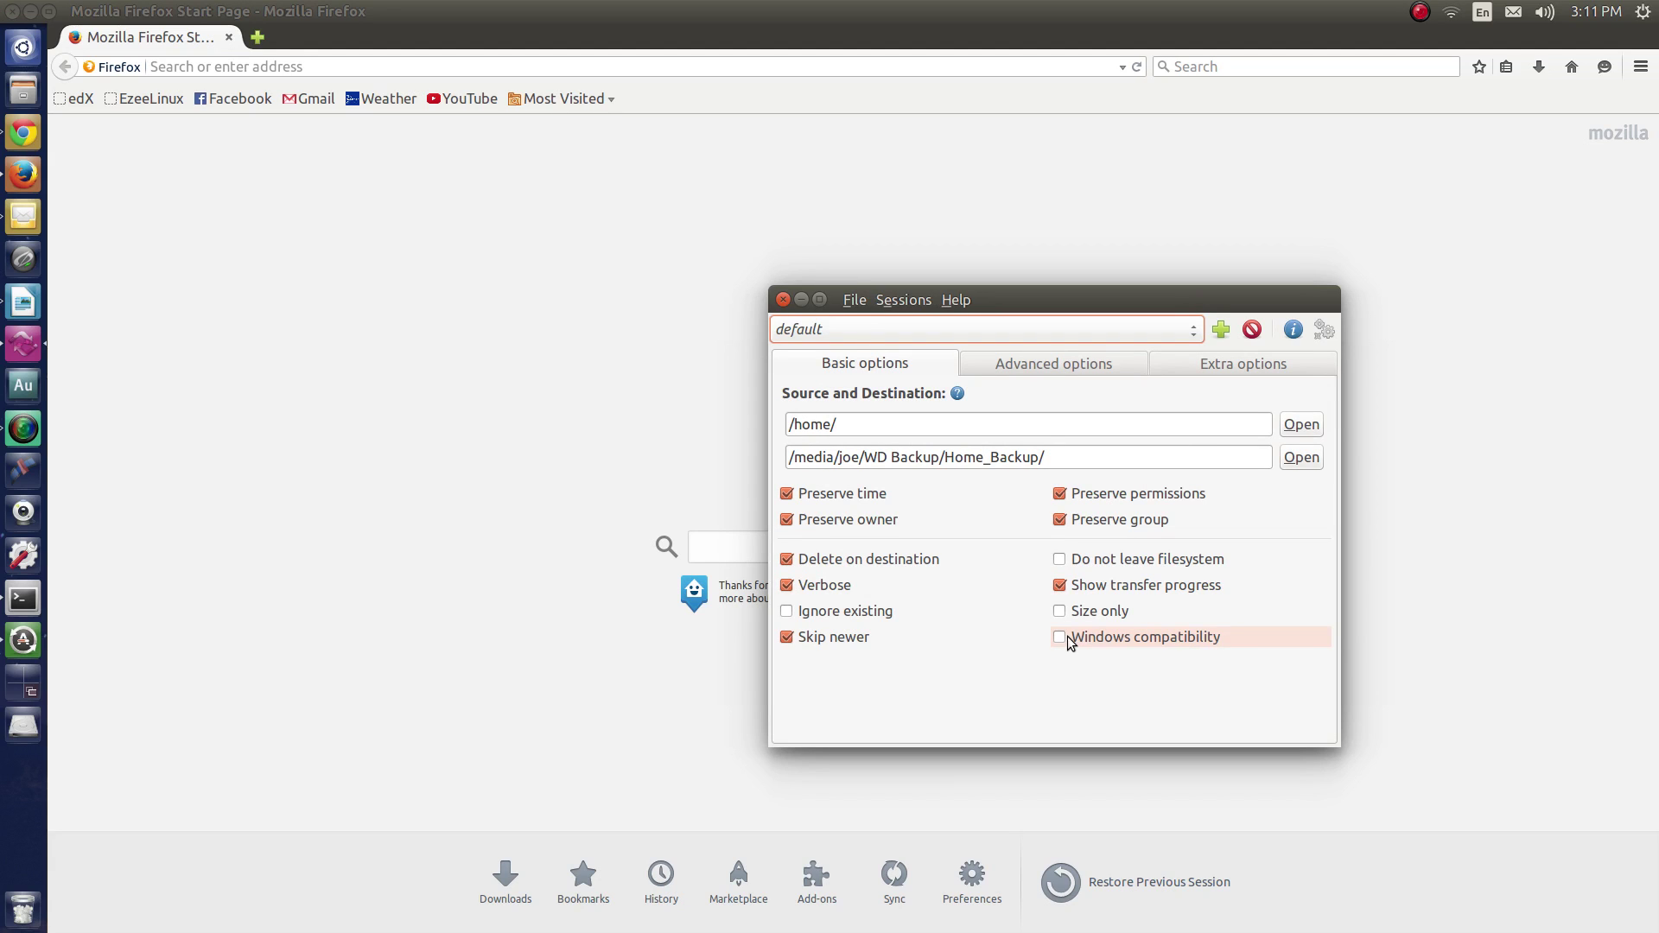
pyautogui.hotkey('alt', 'Tab')
pyautogui.hotkey('alt', 'Tab')
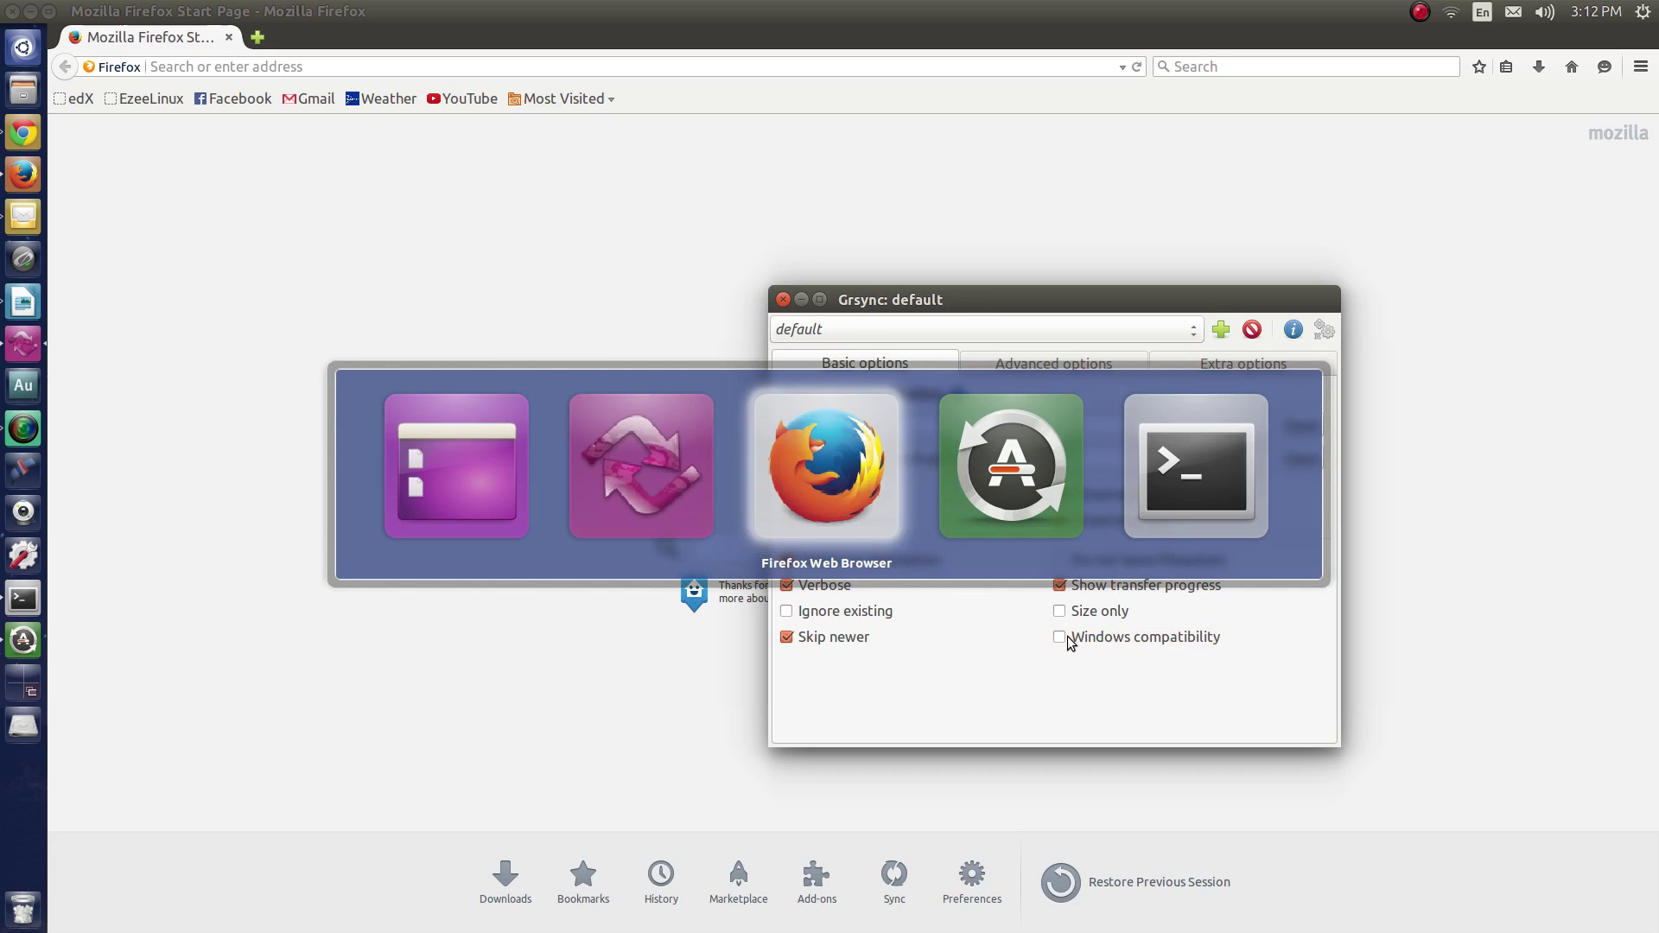
pyautogui.hotkey('alt', 'Tab')
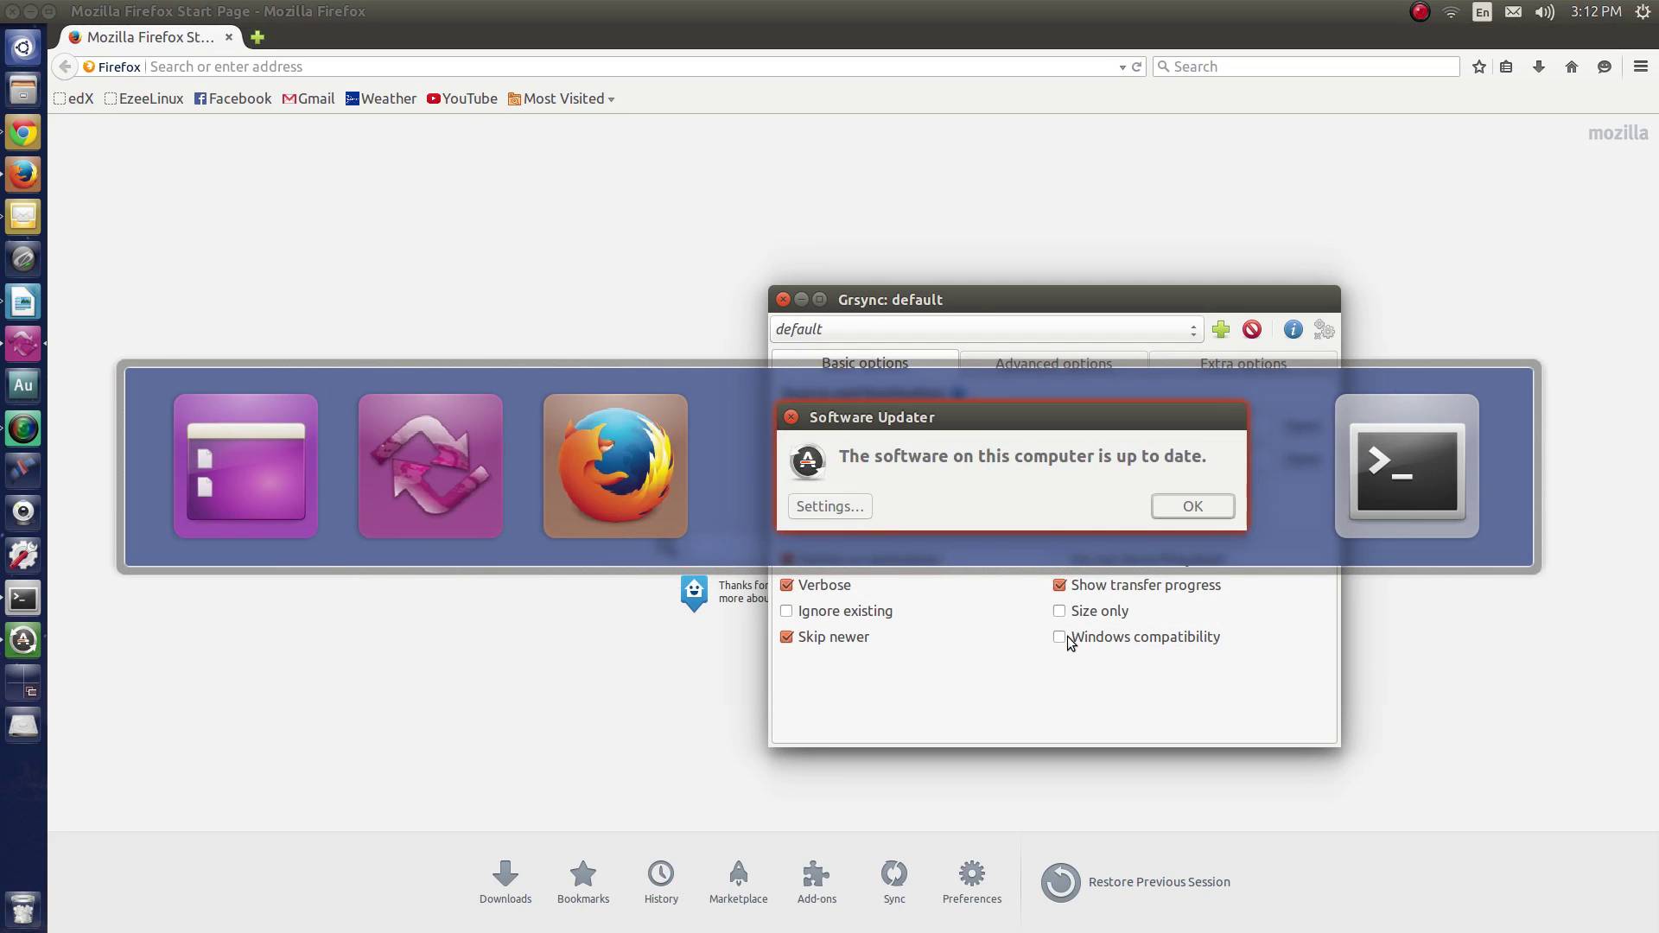
pyautogui.hotkey('alt', 'Tab')
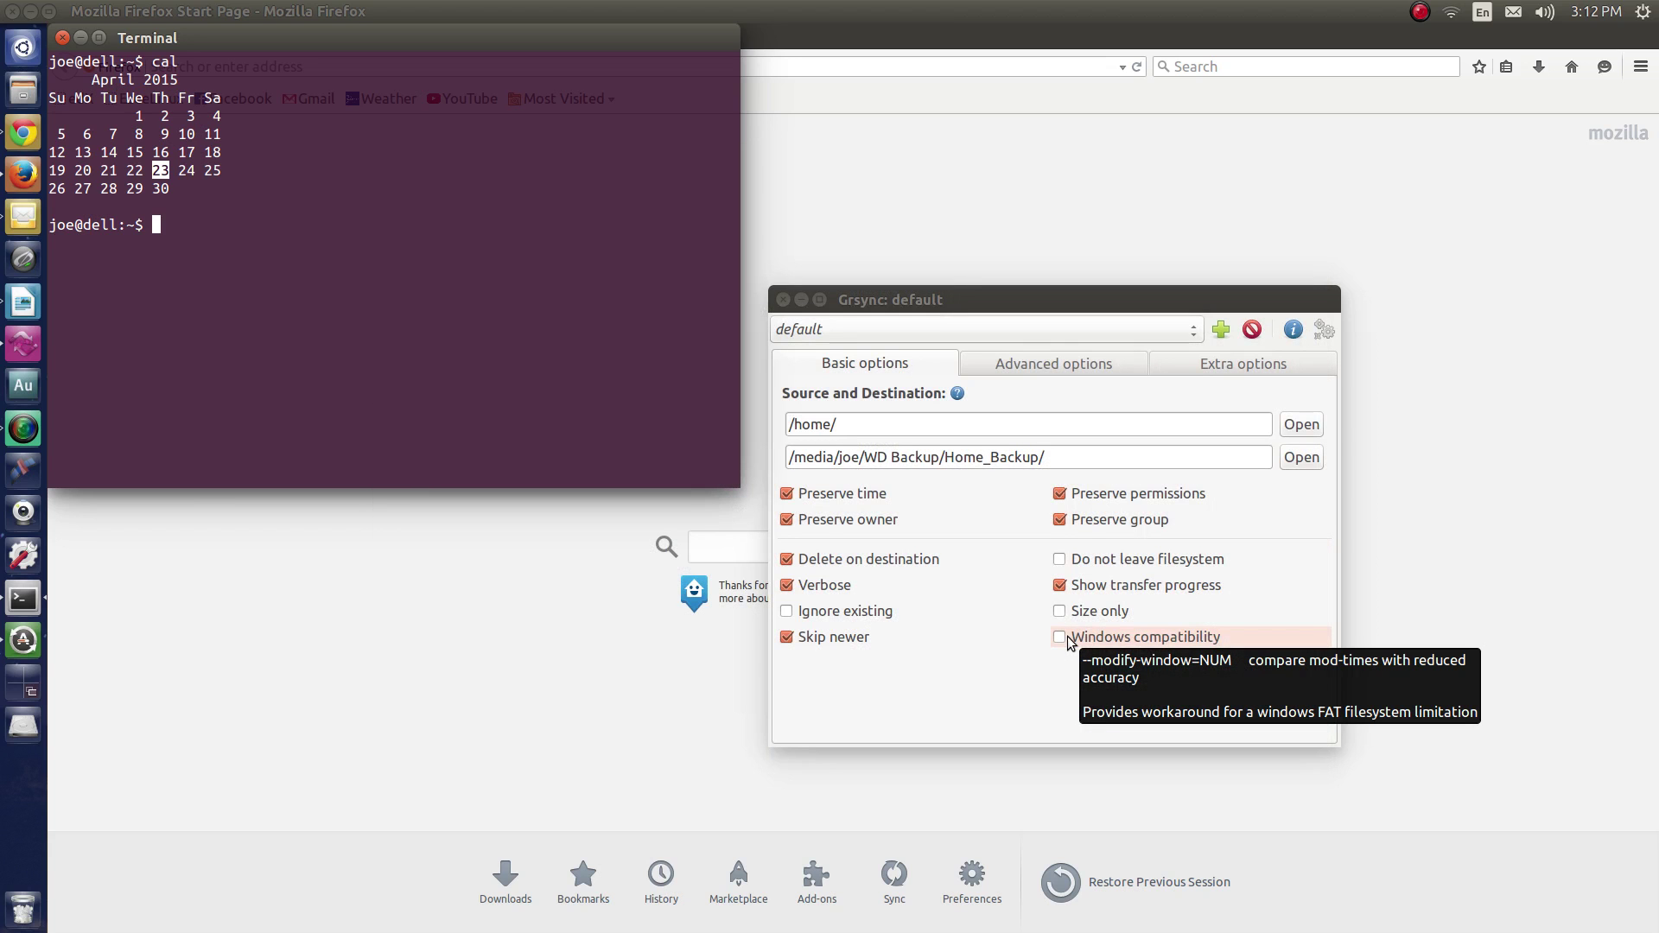
pyautogui.press('super')
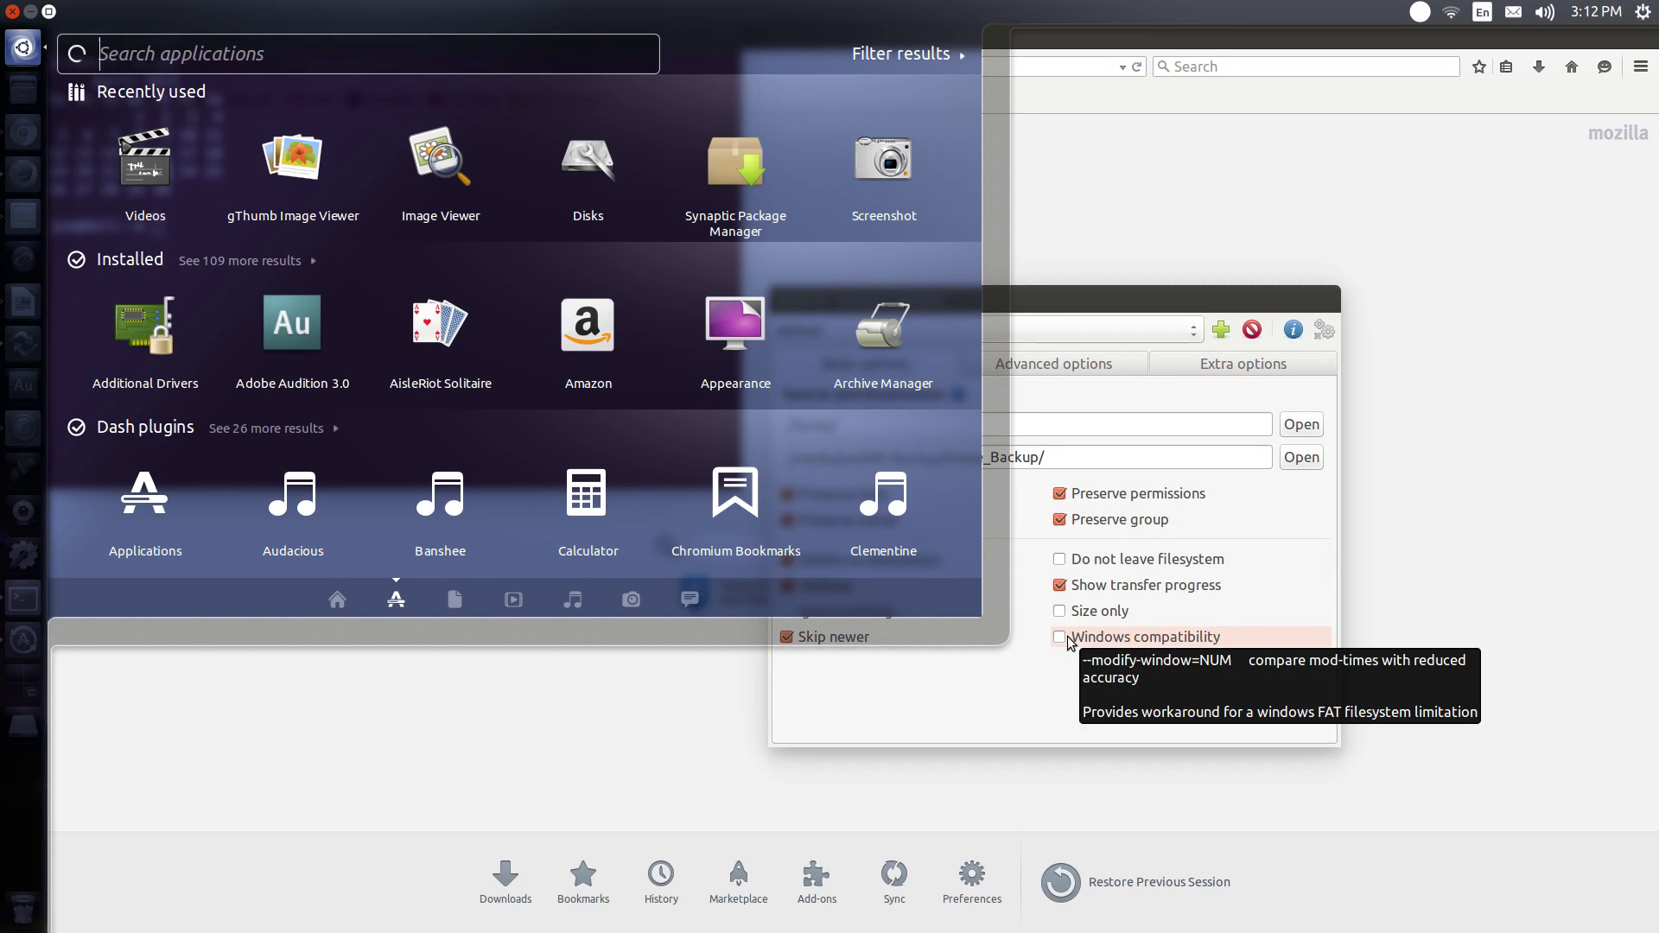
pyautogui.press('Escape')
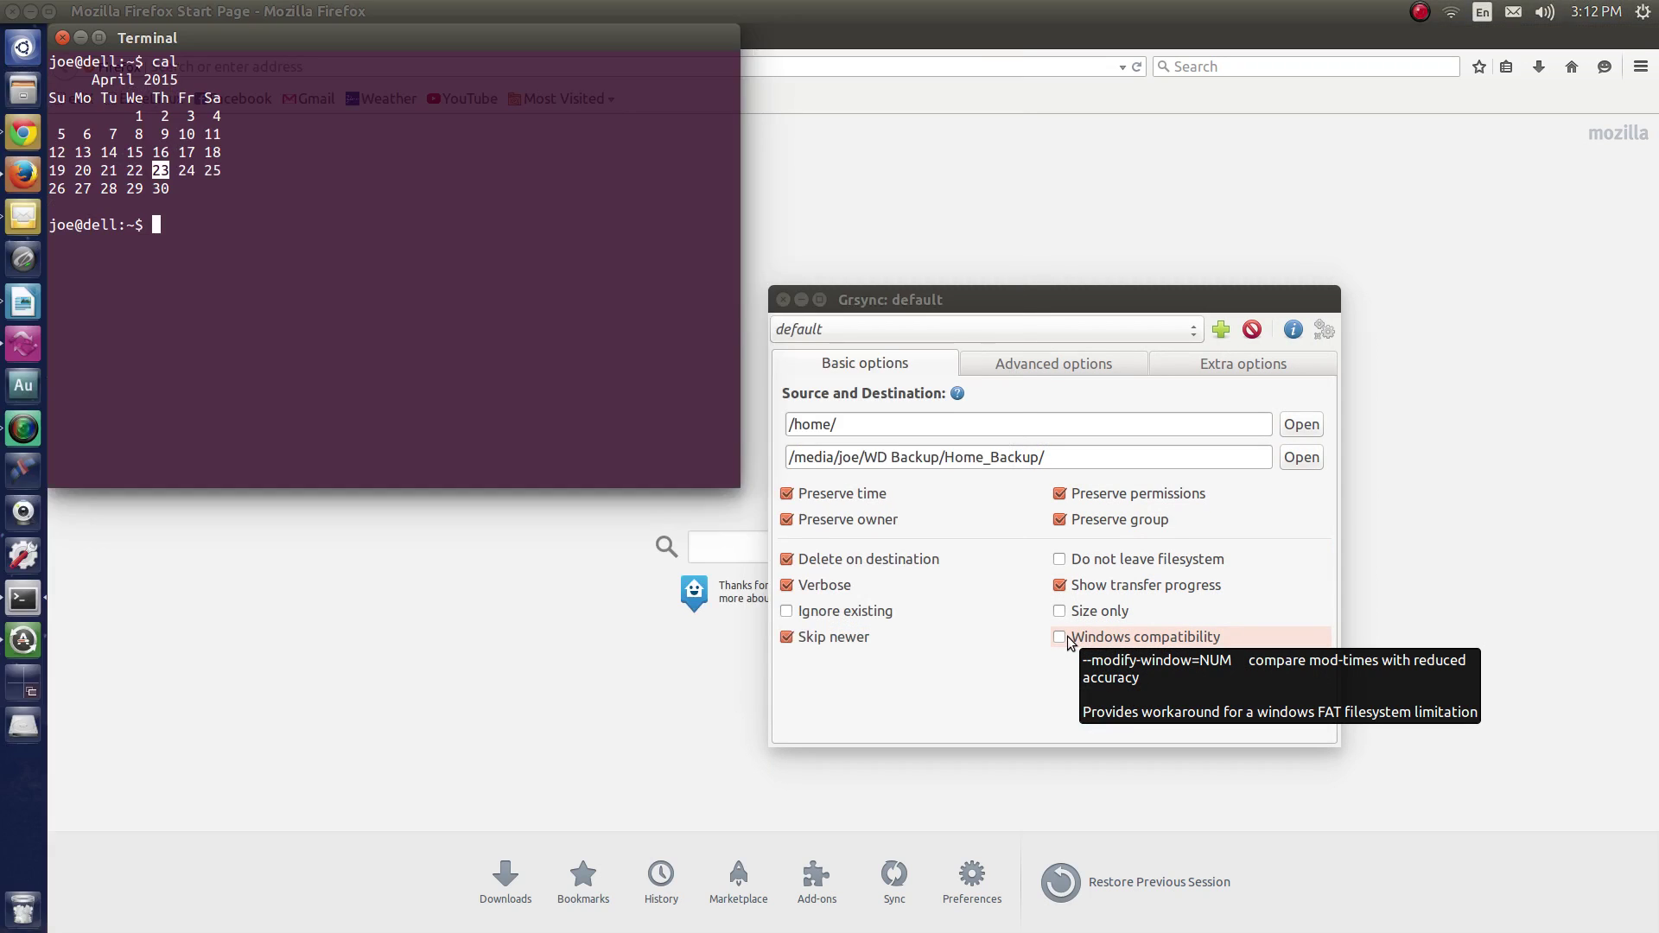
pyautogui.press('super')
# - From the overview, drag Terminal into the bottom-left workspace, enter it, and close Terminal
pyautogui.press('super+s')
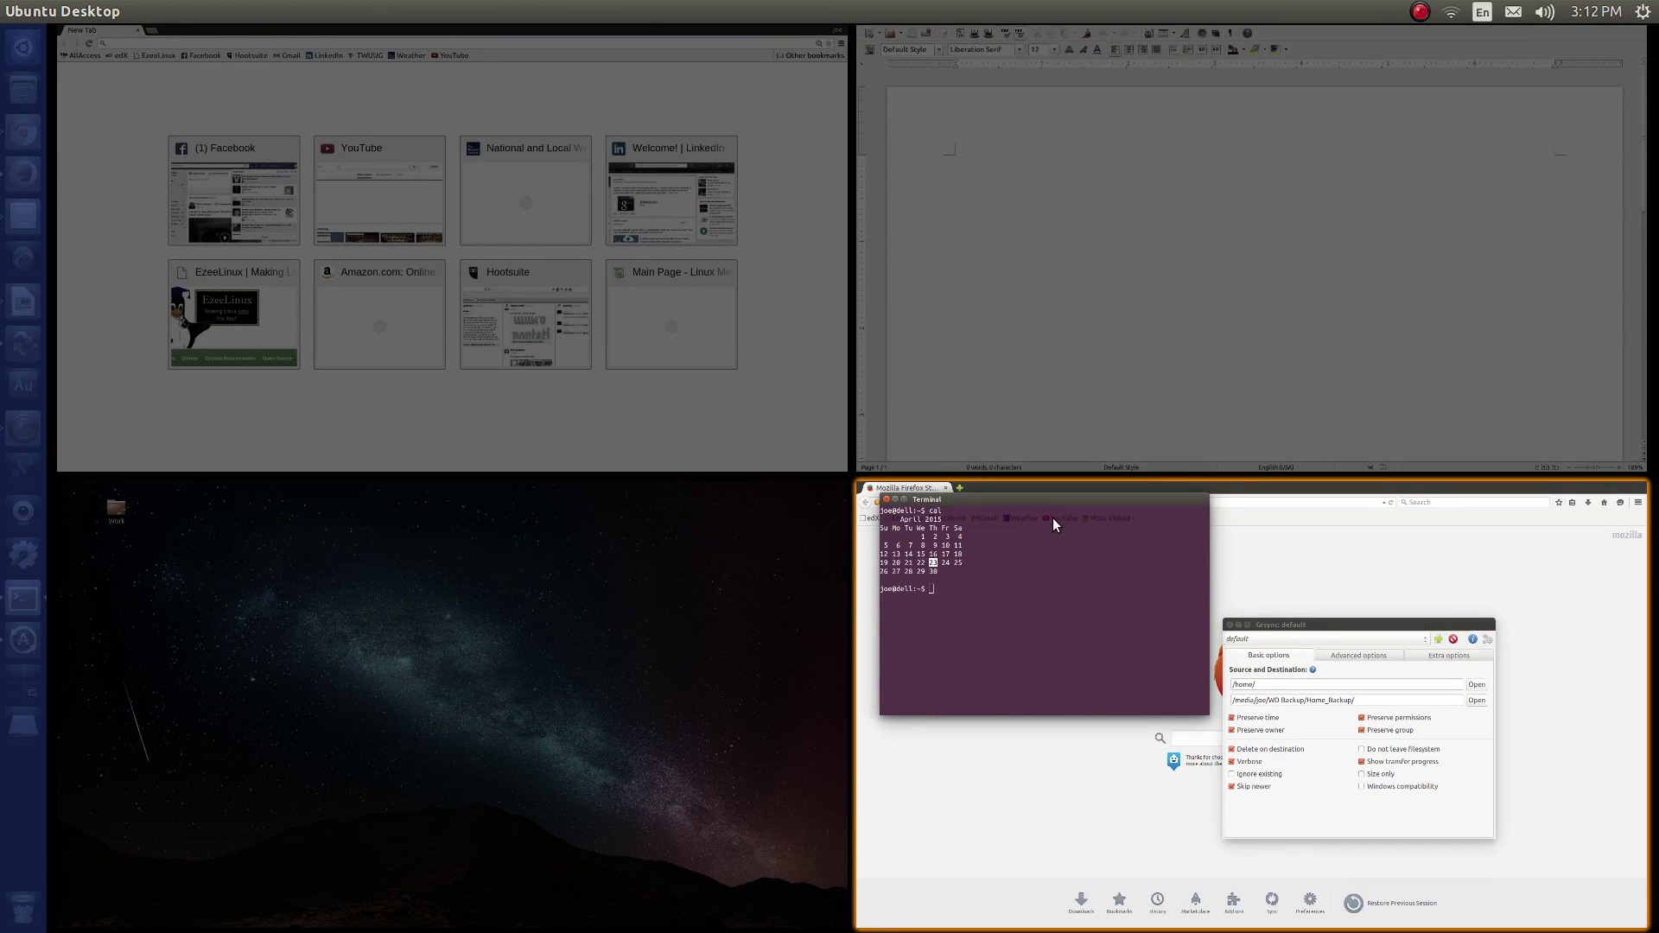
pyautogui.moveTo(1060, 502); pyautogui.dragTo(395, 562)
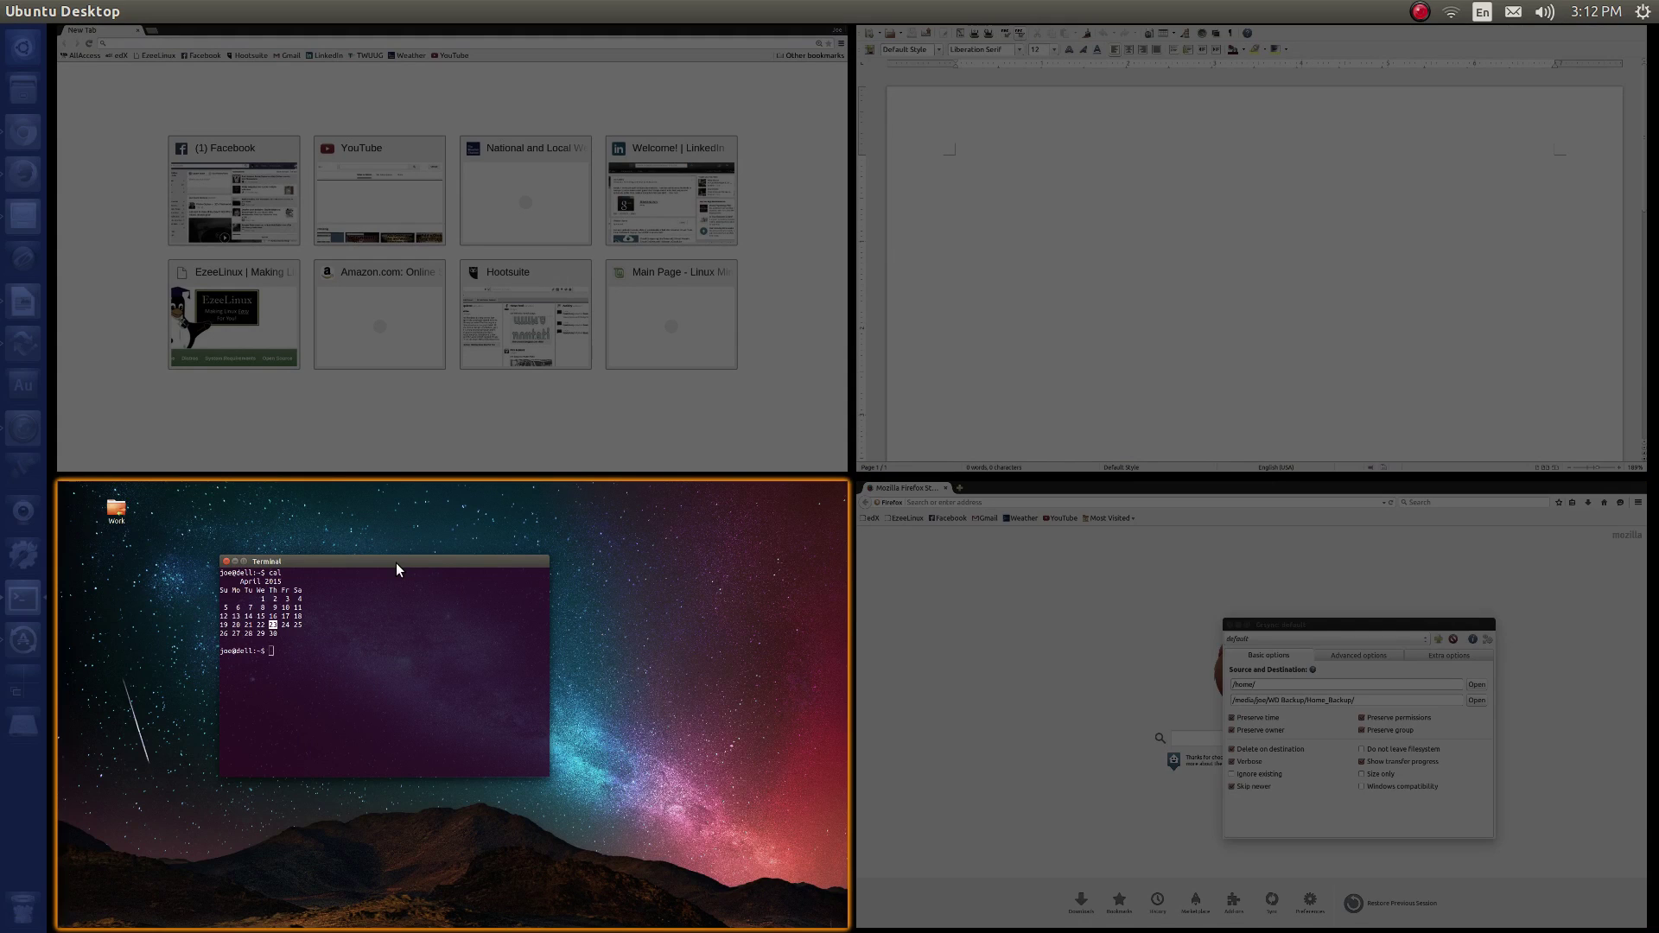
pyautogui.click(603, 616)
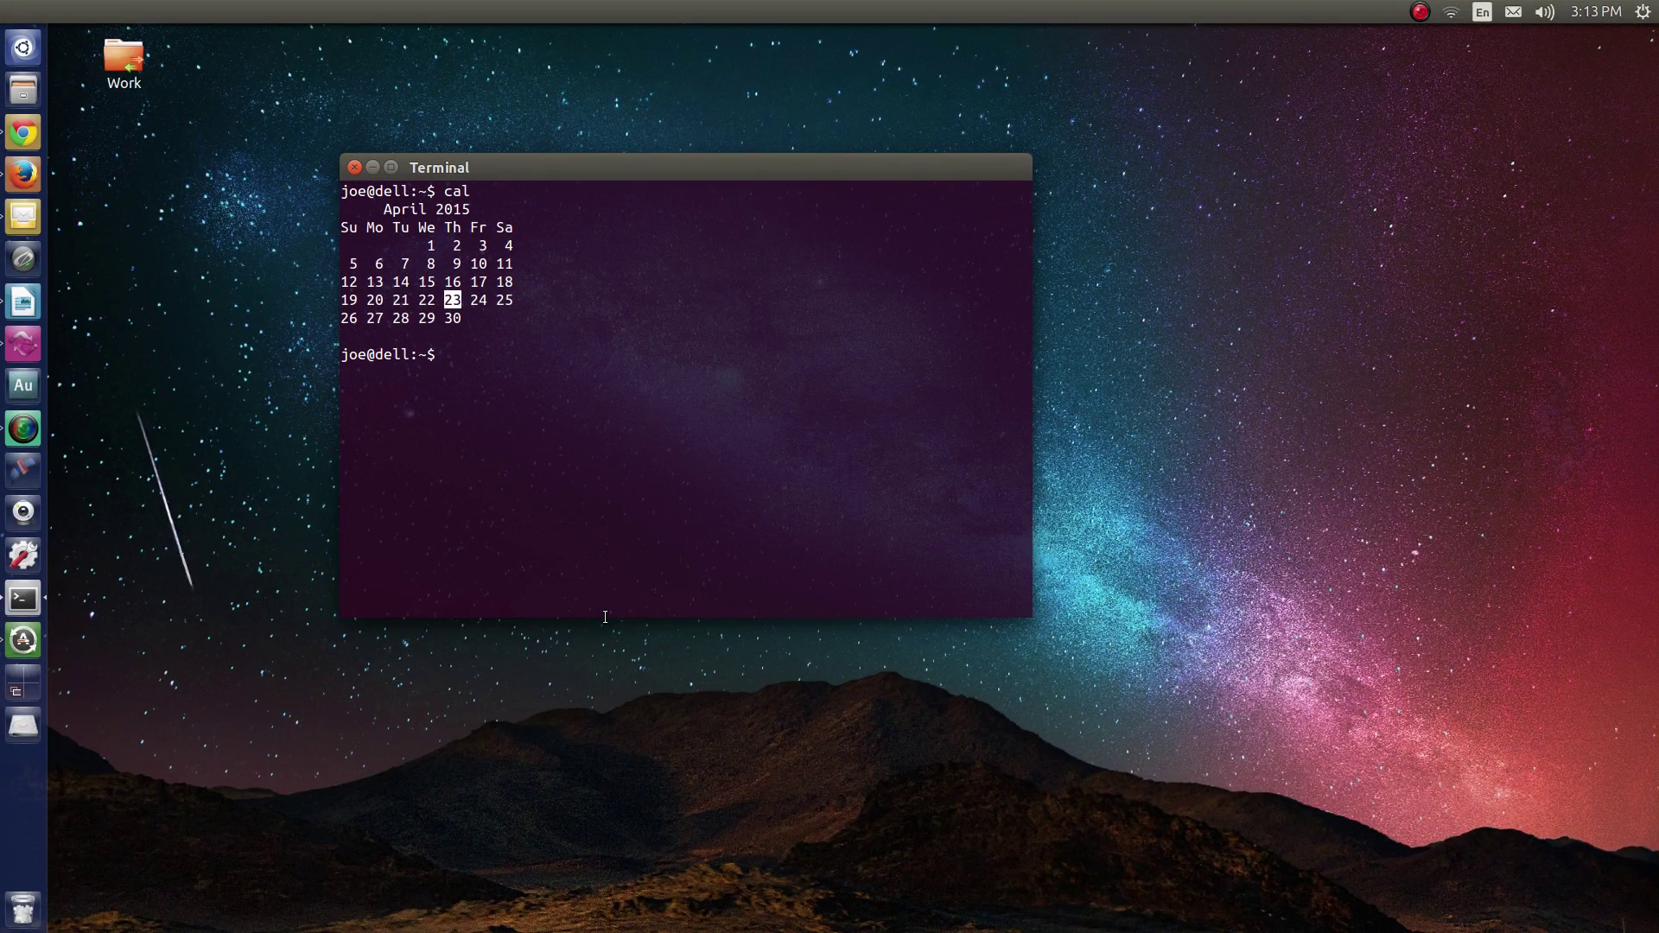
pyautogui.hotkey('ctrl', 'd')
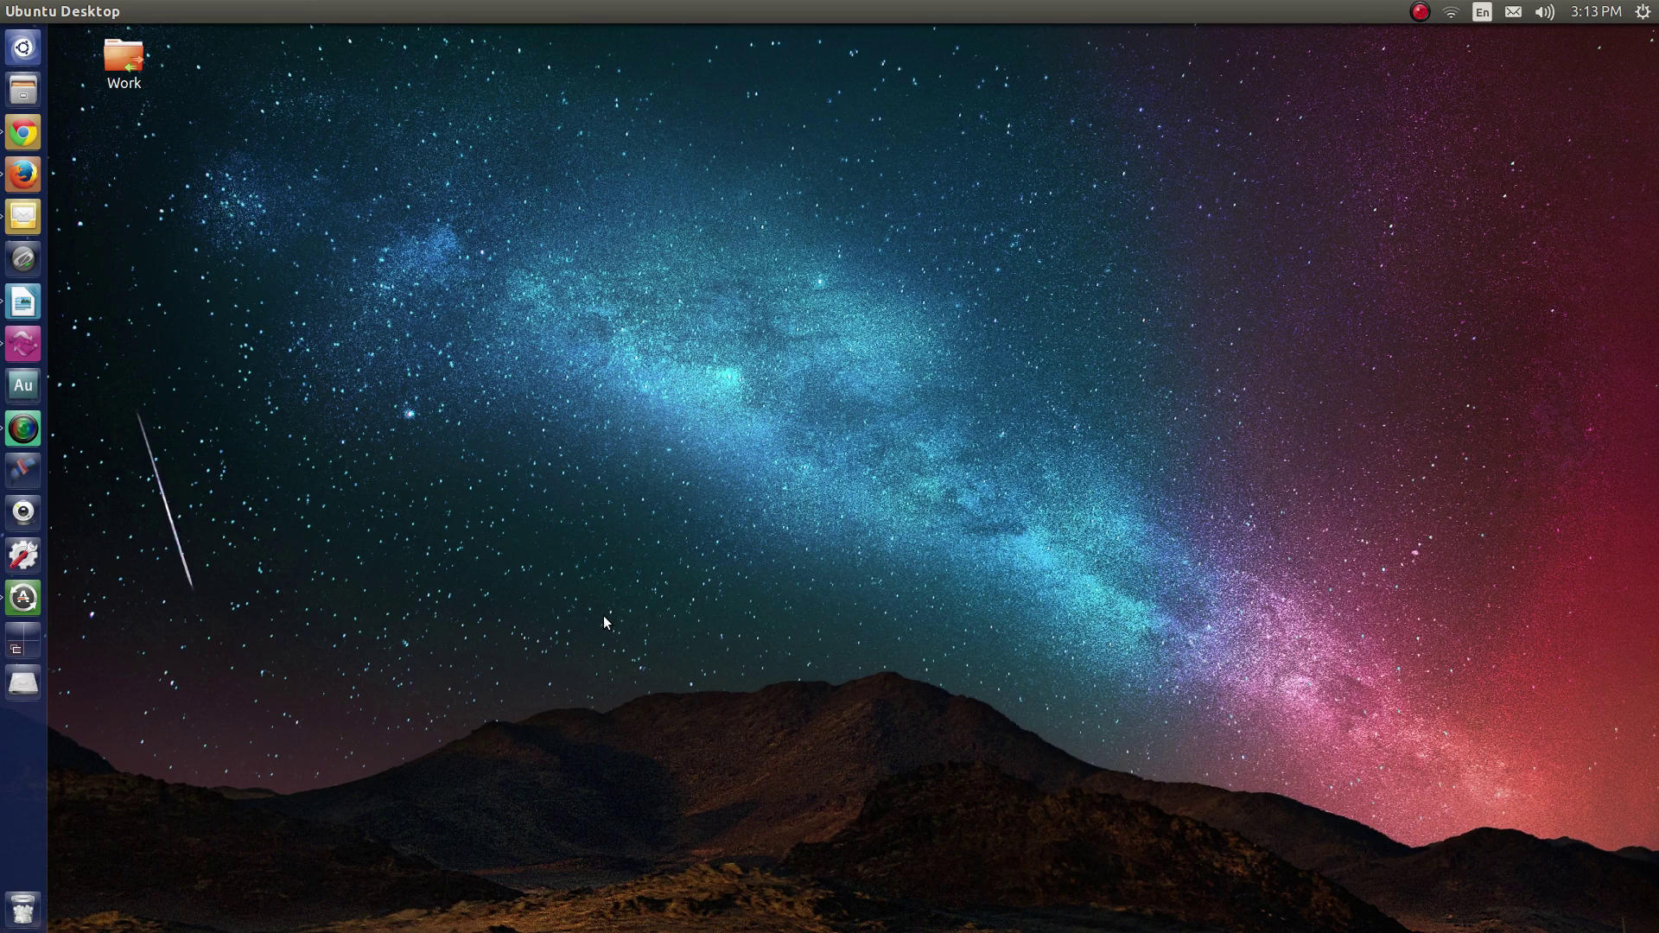
# - Close Grsync with Alt+F4 in its workspace and dismiss Software Updater's up-to-date notice
pyautogui.hotkey('ctrl', 'alt', 'Right')
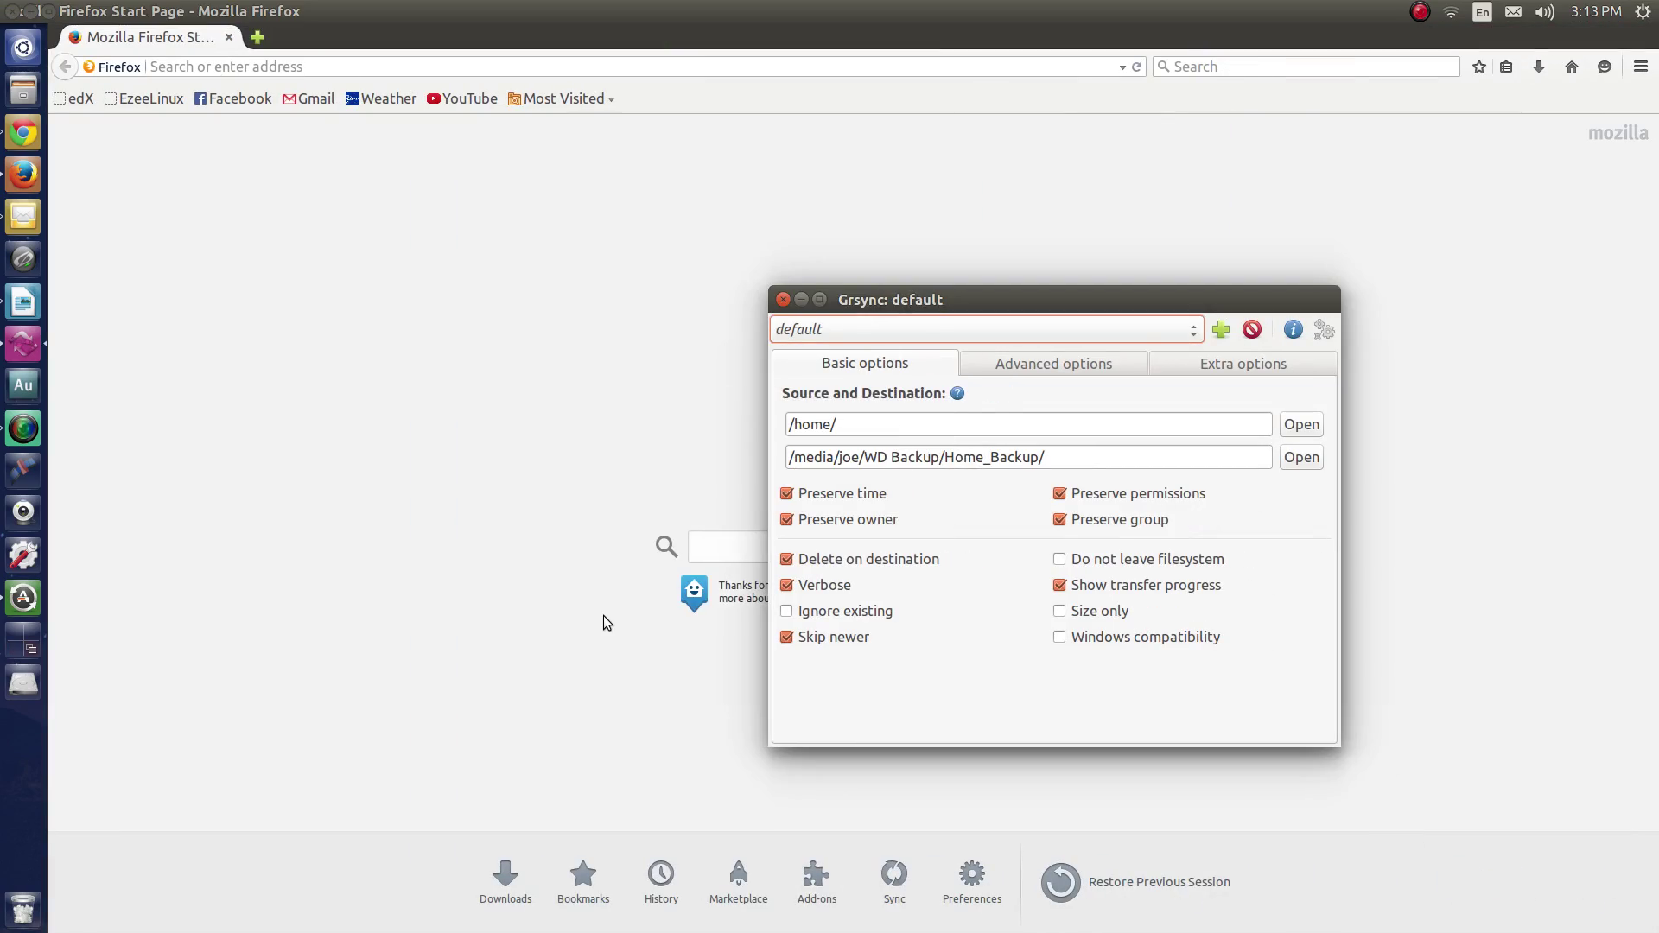
pyautogui.hotkey('alt', 'F4')
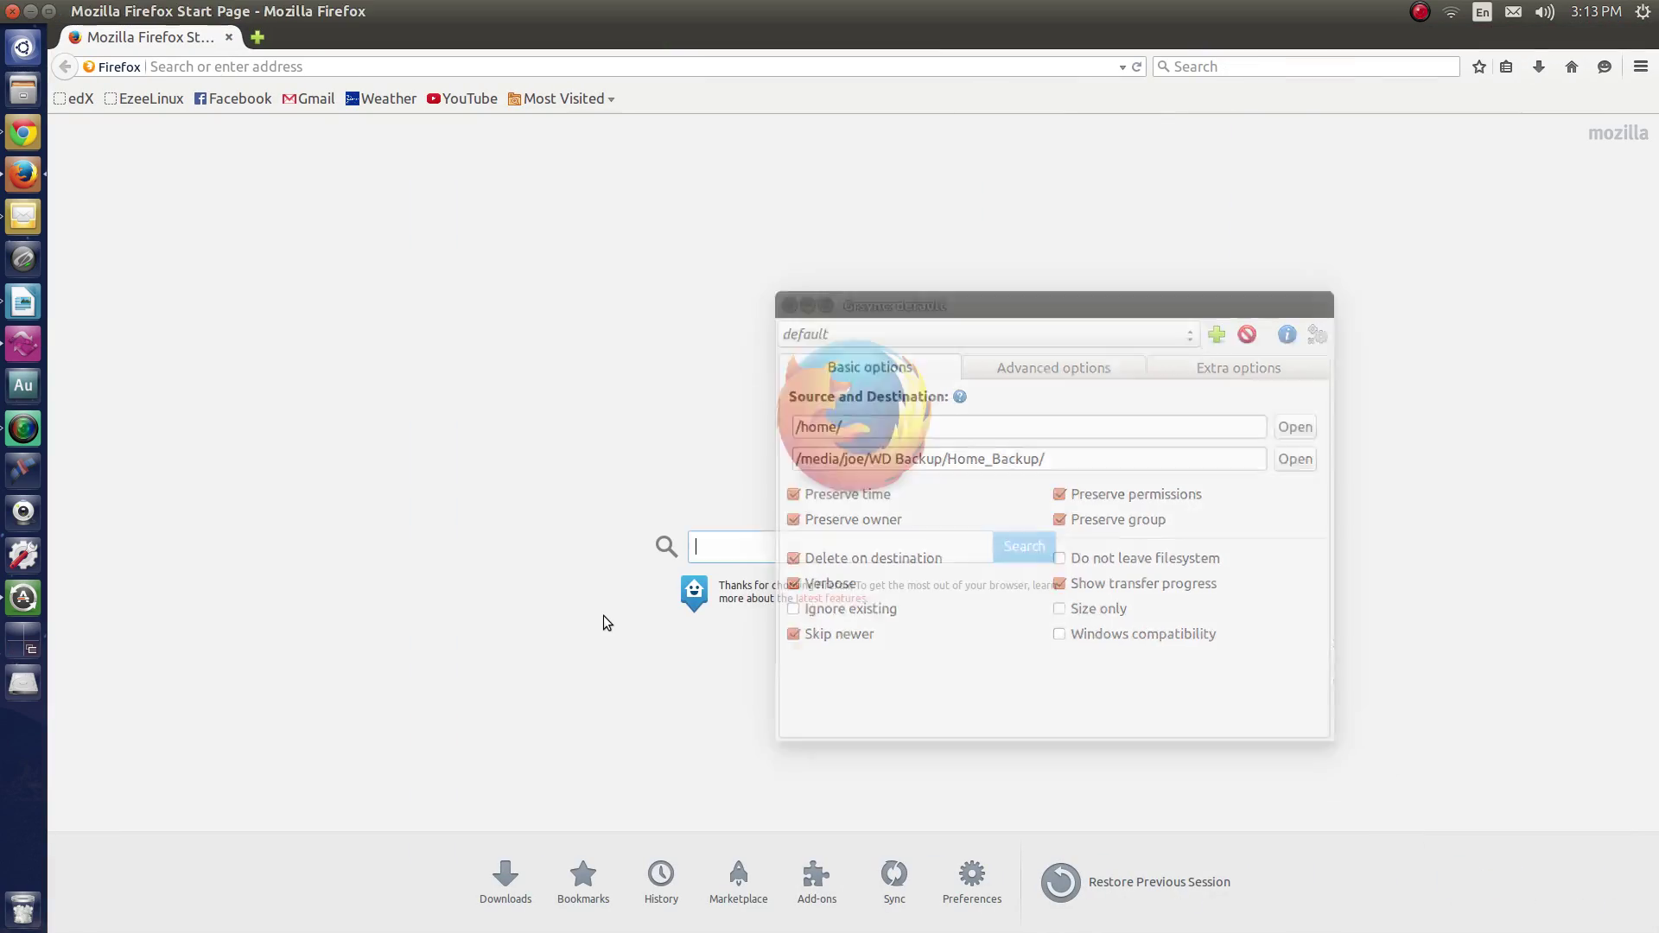
pyautogui.hotkey('ctrl', 'alt', 'Down')
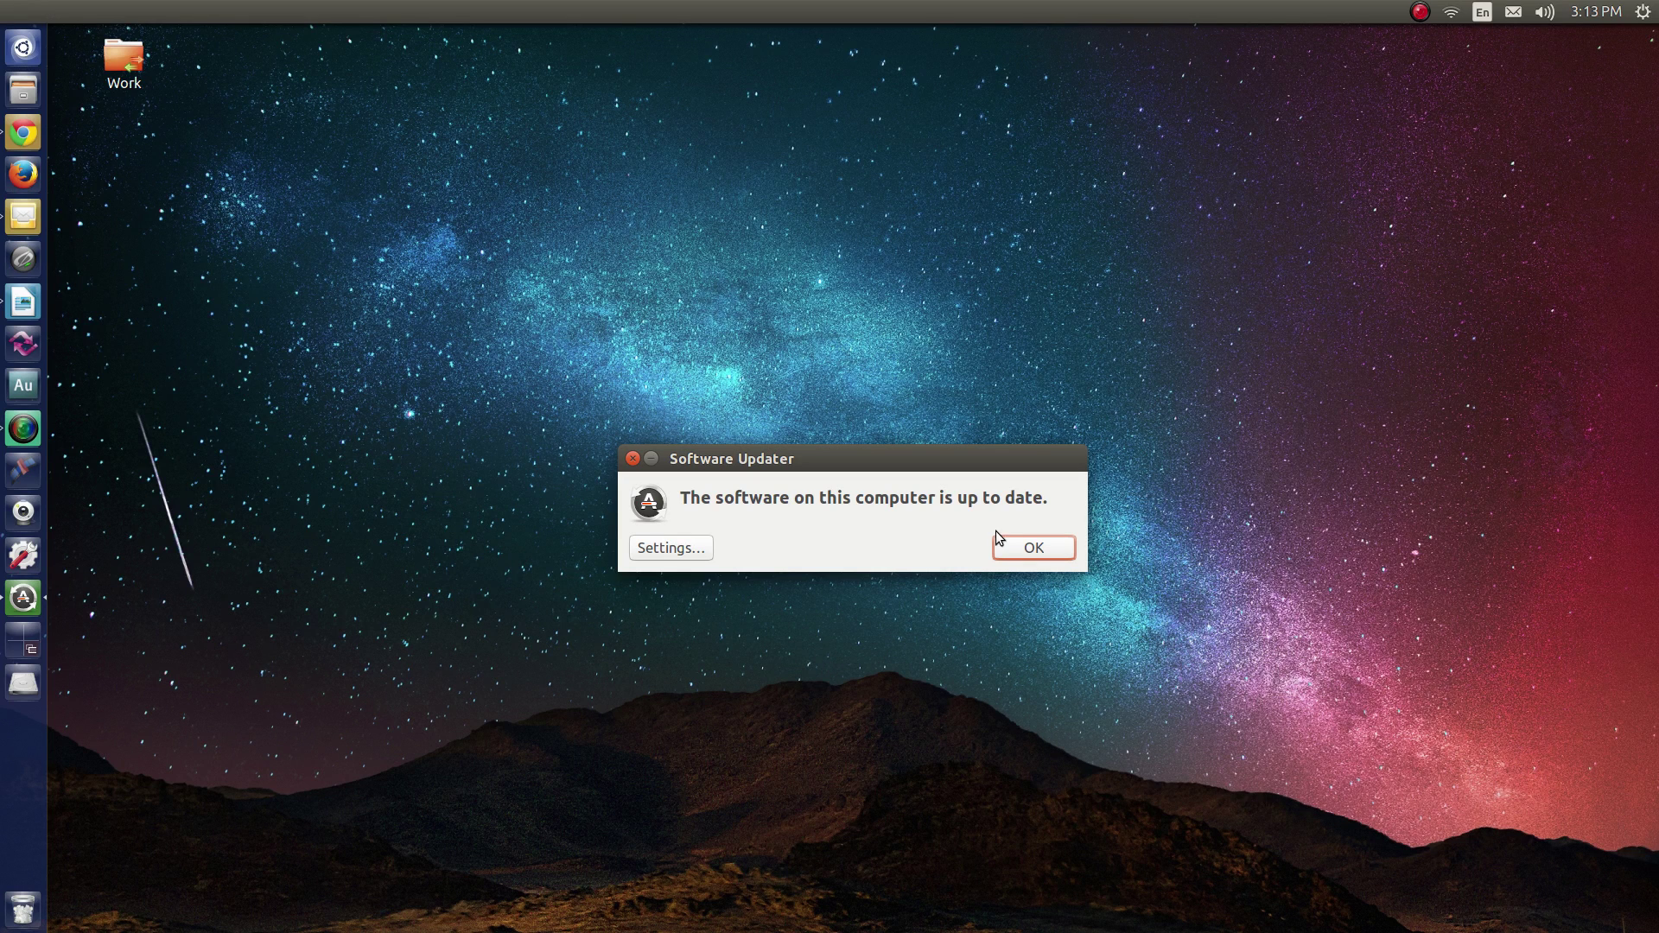
pyautogui.click(1019, 546)
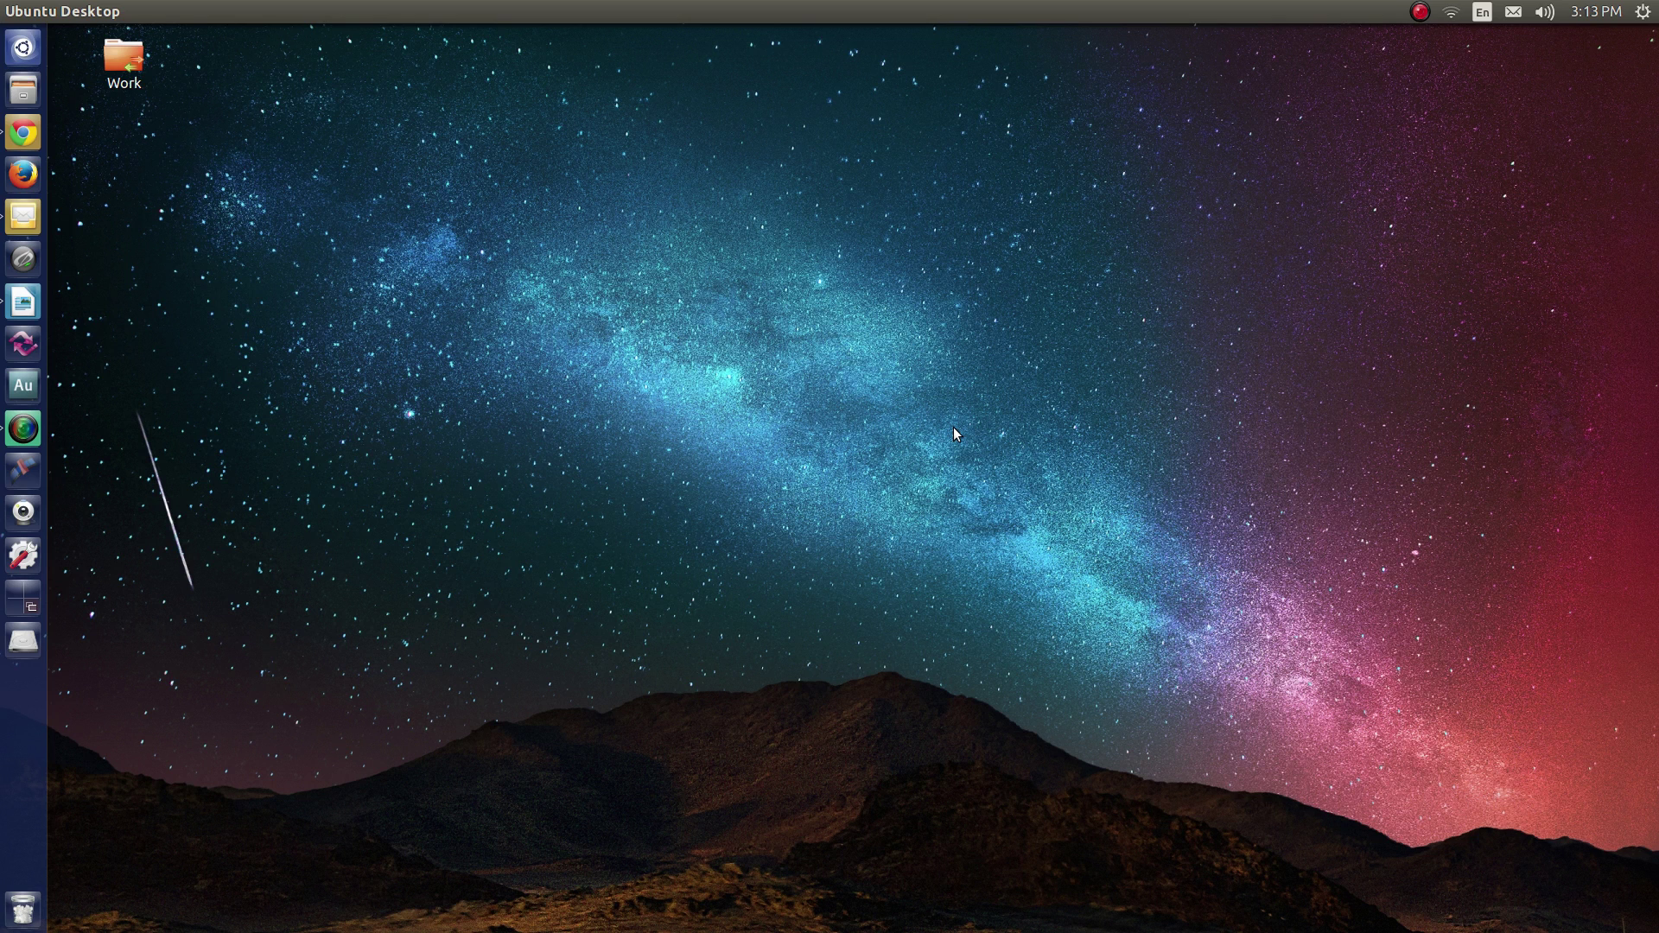
# - Drag the Writer document window into the bottom-left workspace in the Super+S overview
pyautogui.write('W')
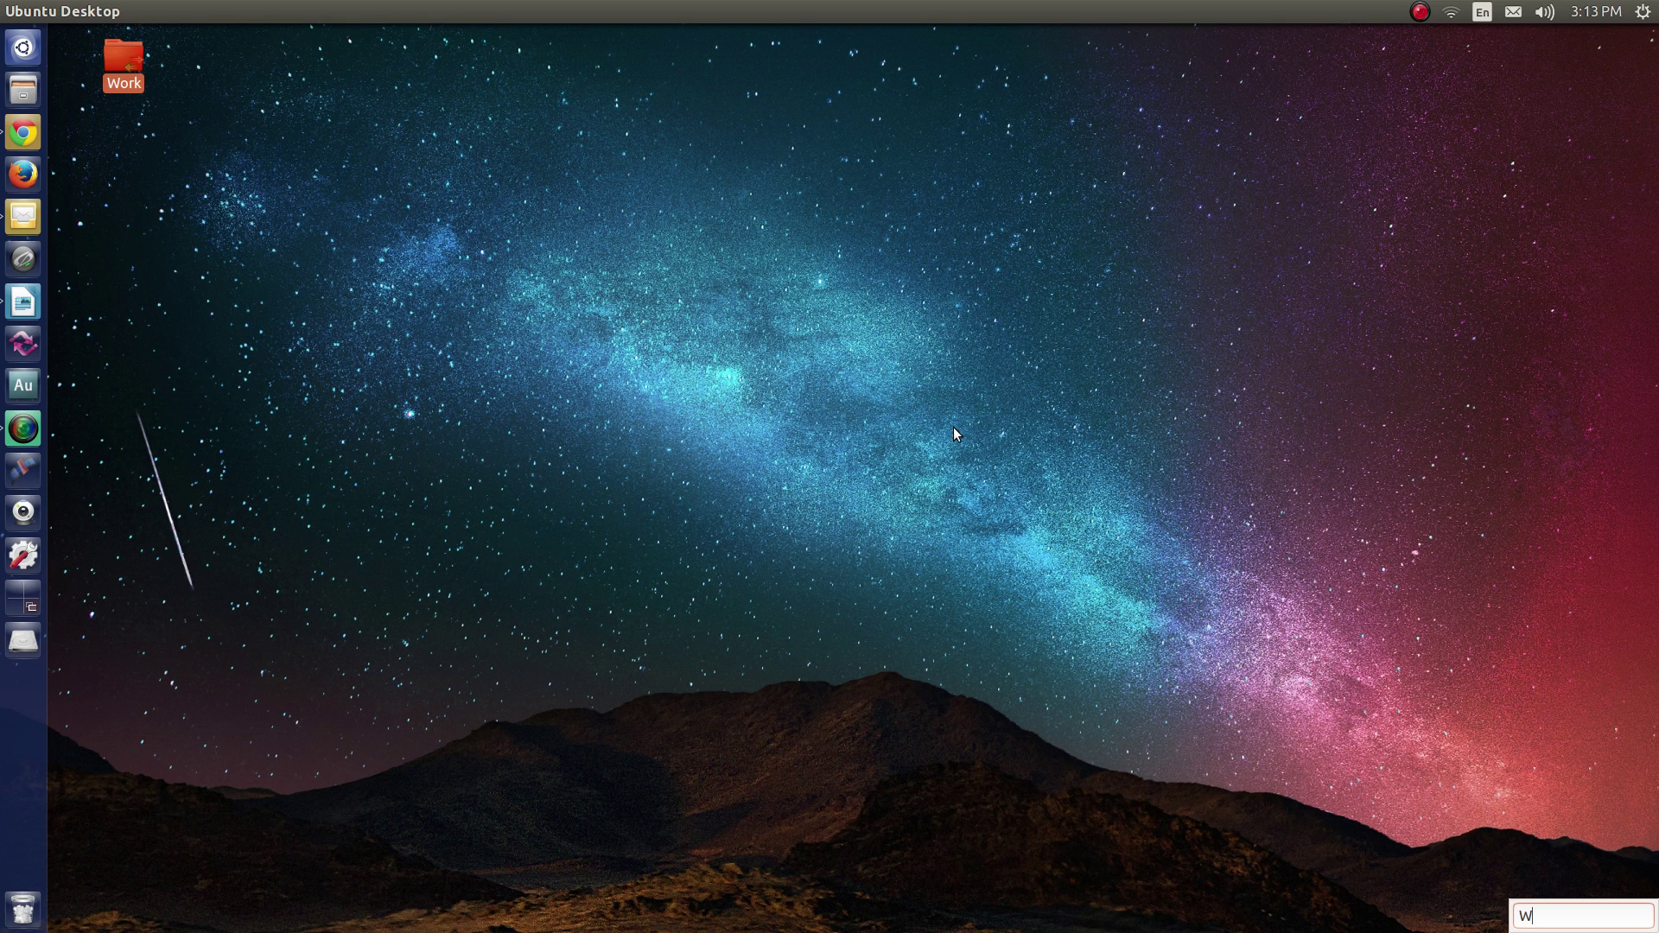
pyautogui.press('Return')
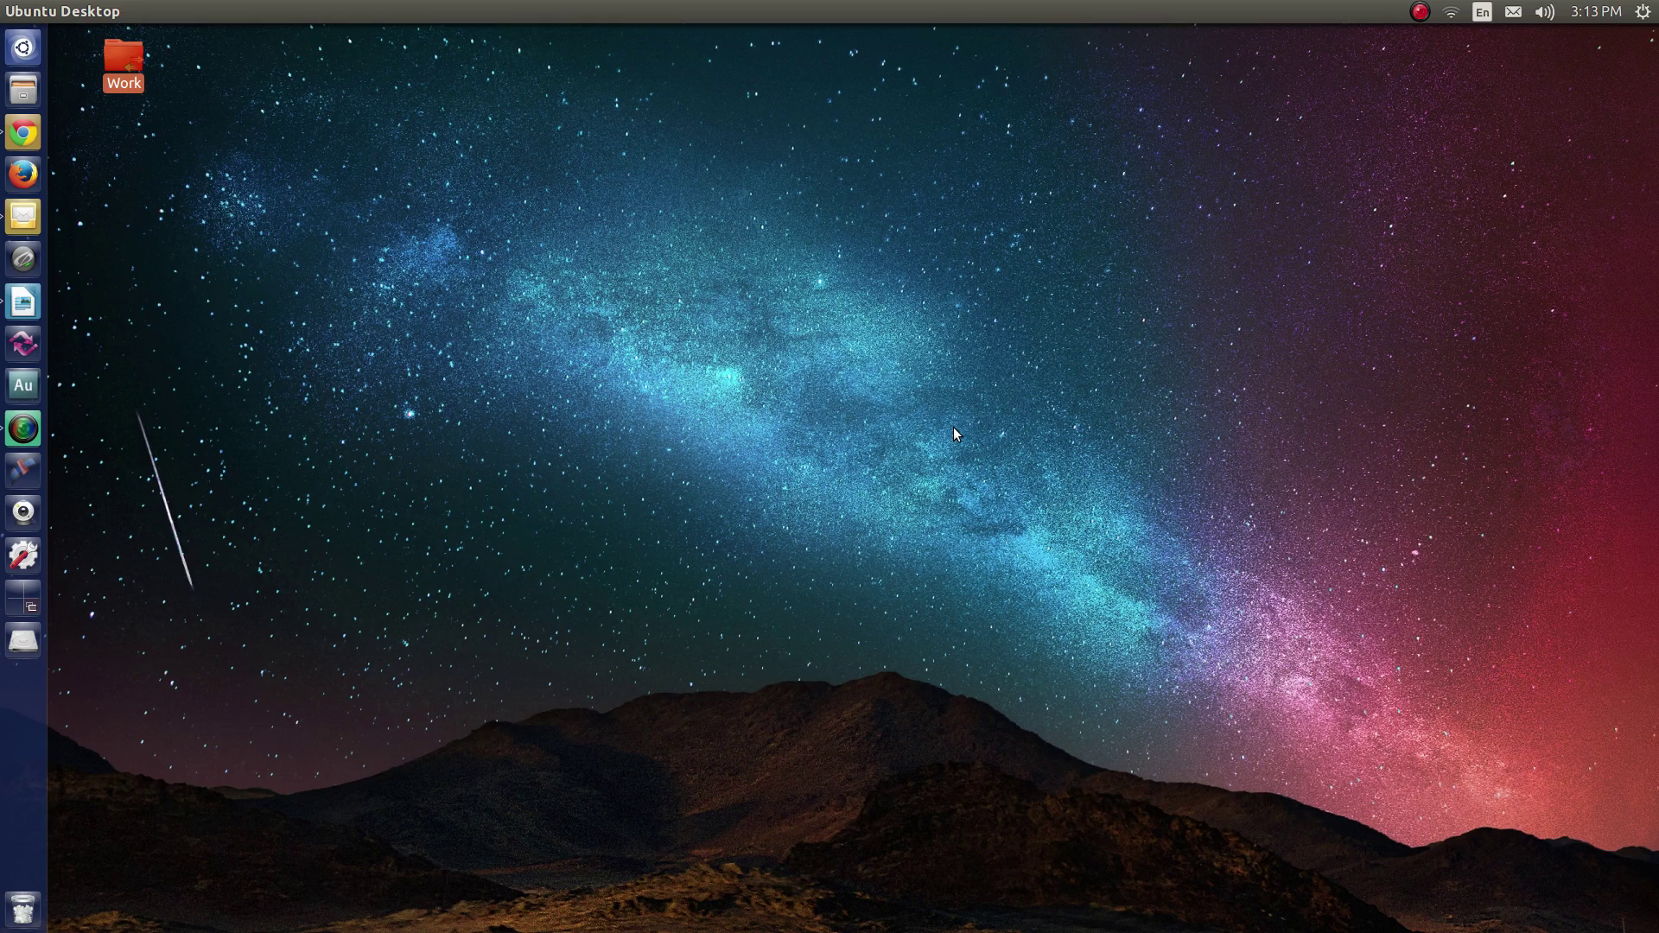
pyautogui.press('super+s')
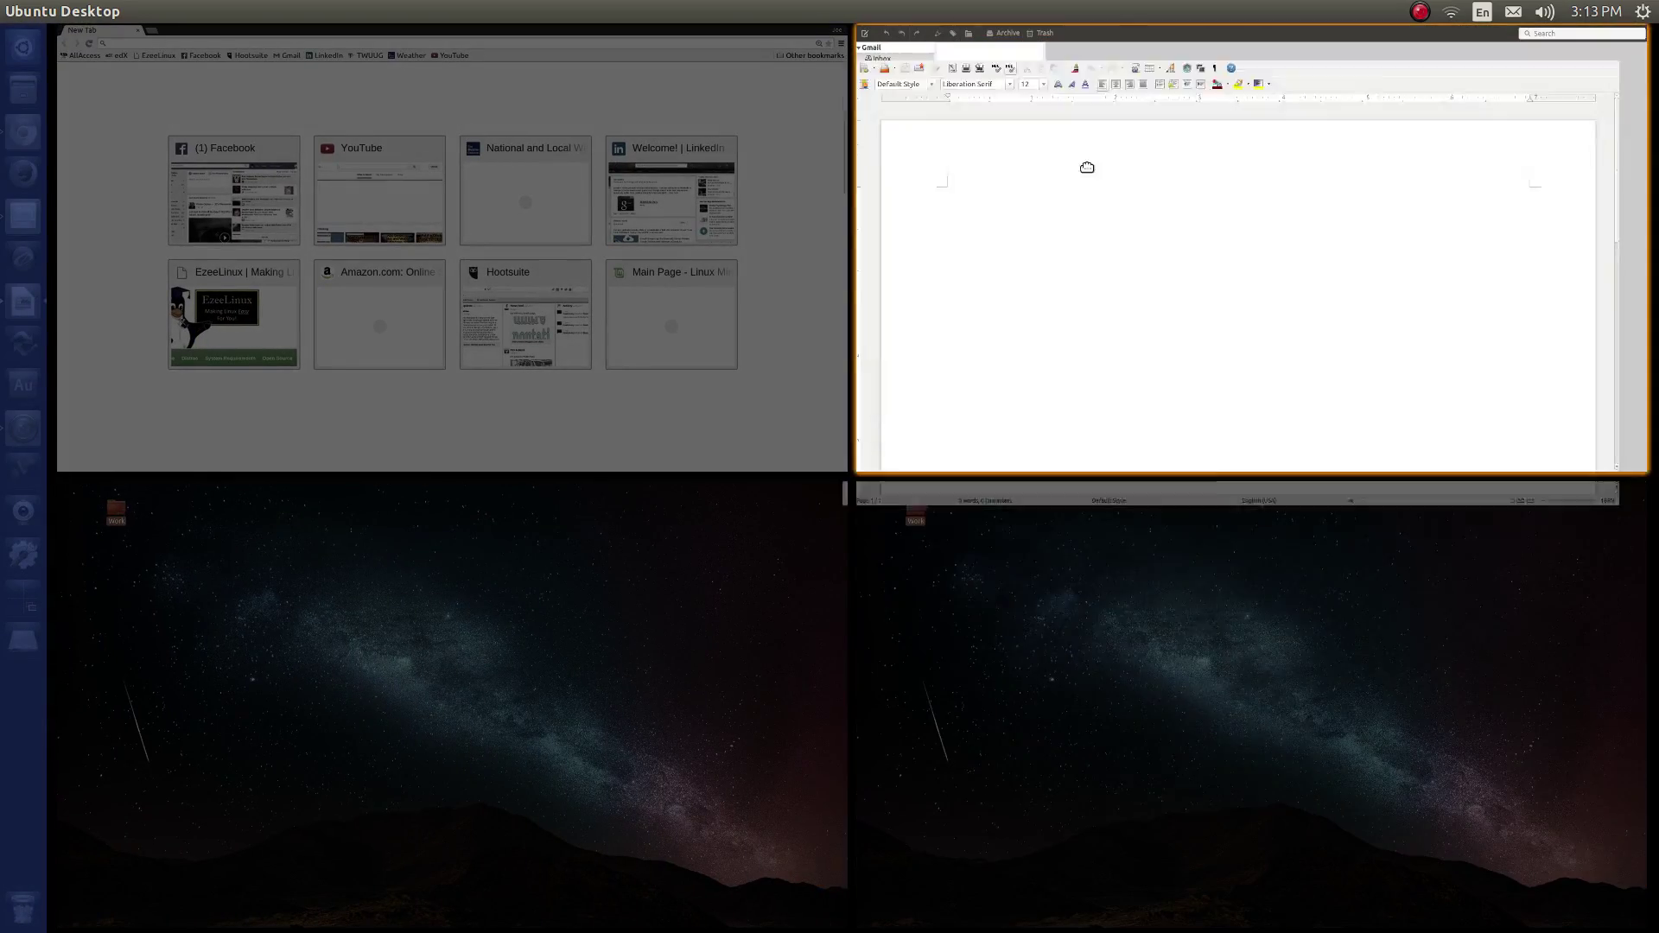
pyautogui.moveTo(1085, 163); pyautogui.dragTo(390, 510)
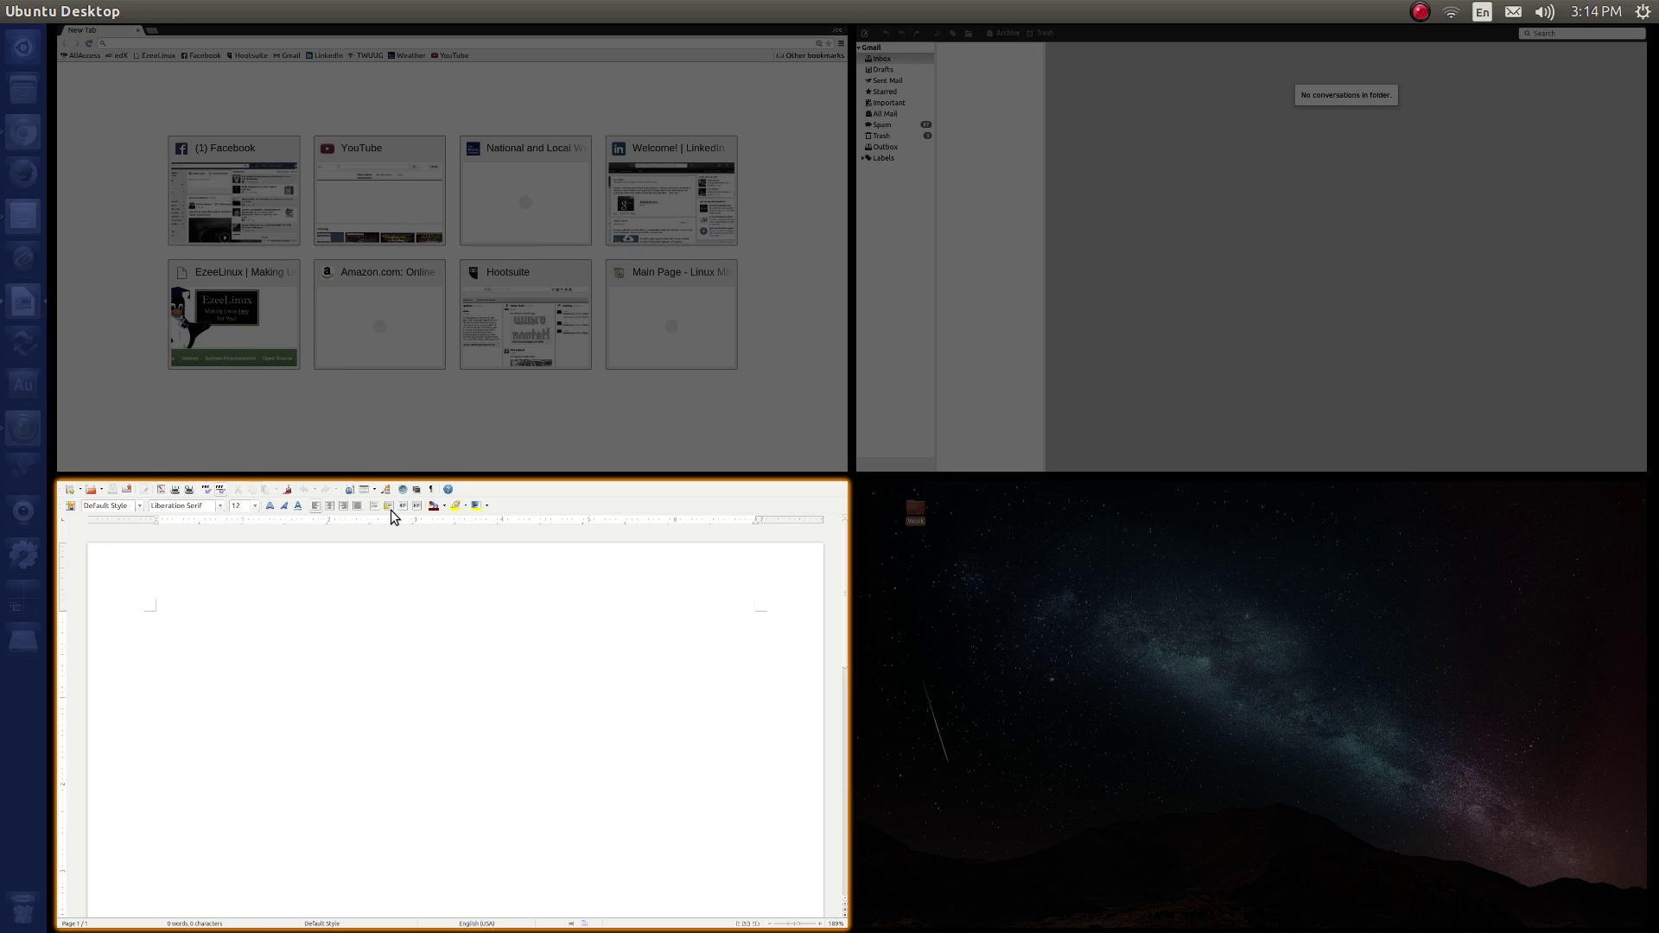
# - Exit the overview and switch left, then up, to the top-left workspace with Chrome
pyautogui.press('Escape')
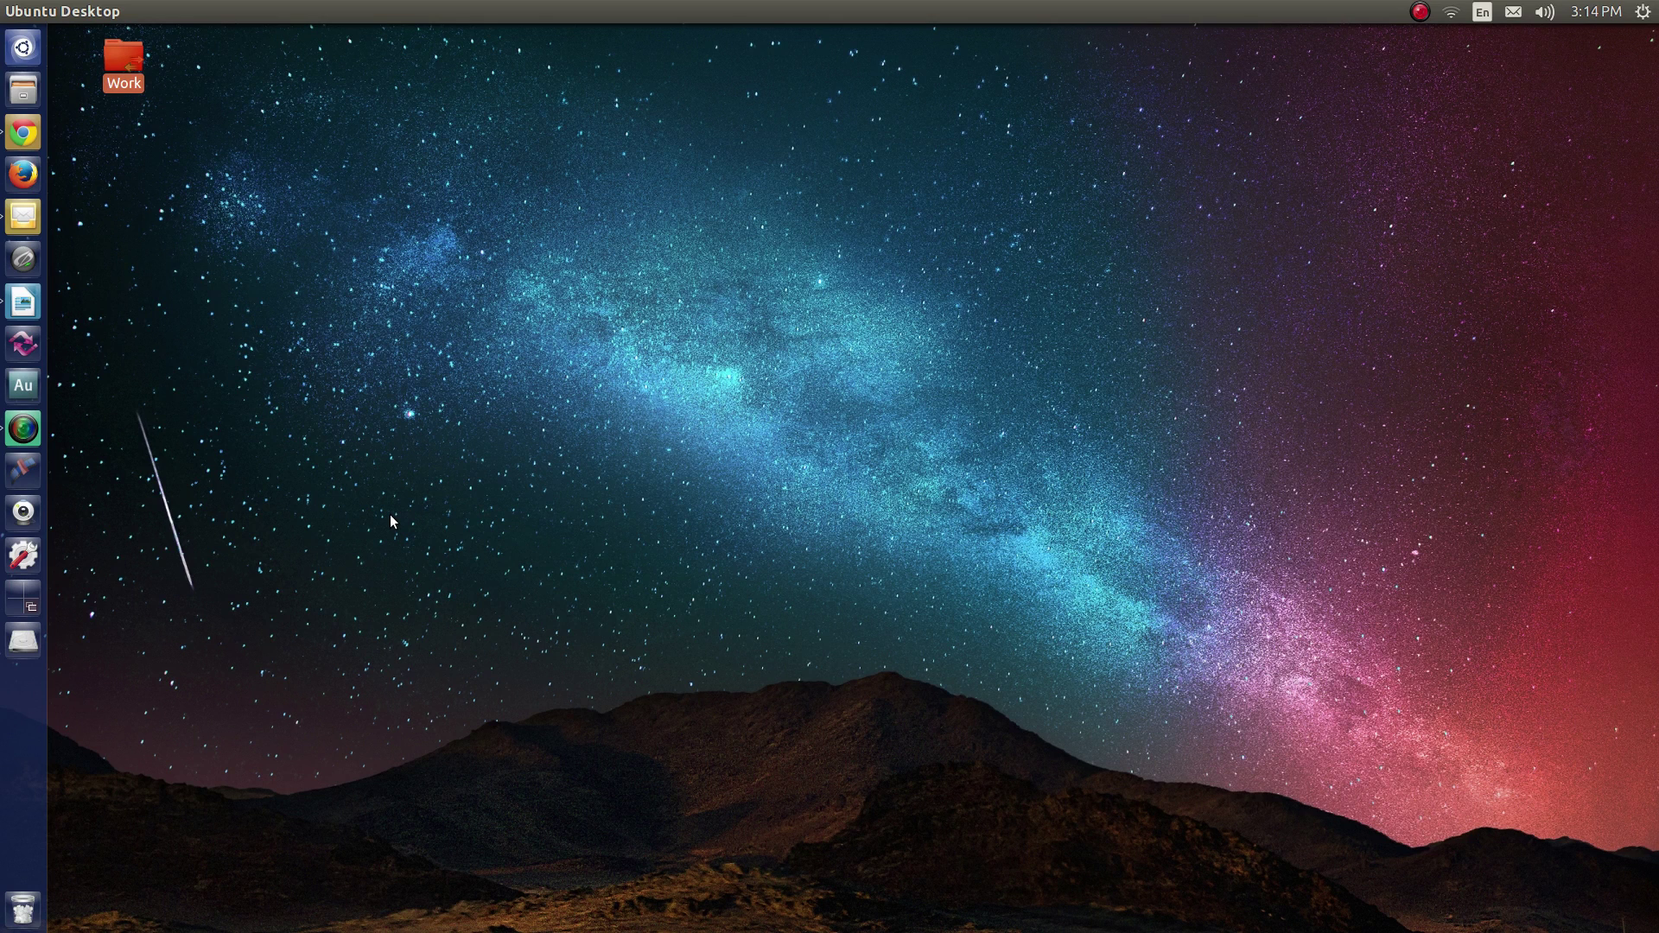
pyautogui.hotkey('ctrl', 'alt', 'Left')
pyautogui.hotkey('ctrl', 'alt', 'Up')
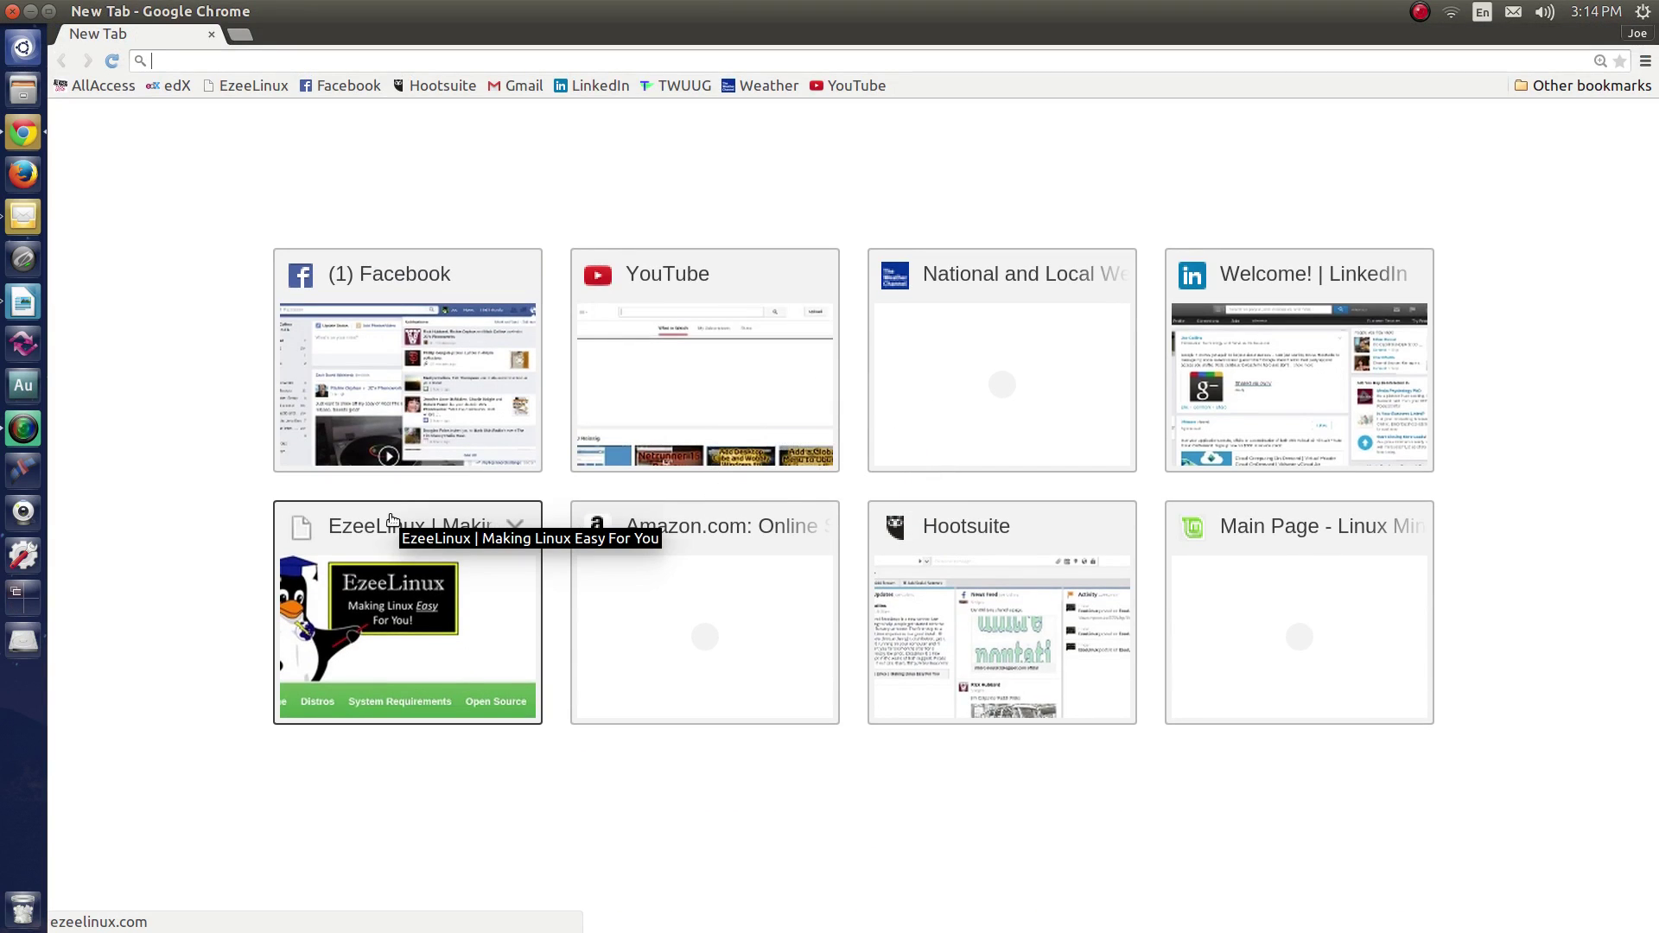
pyautogui.press('ctrl+super+d')
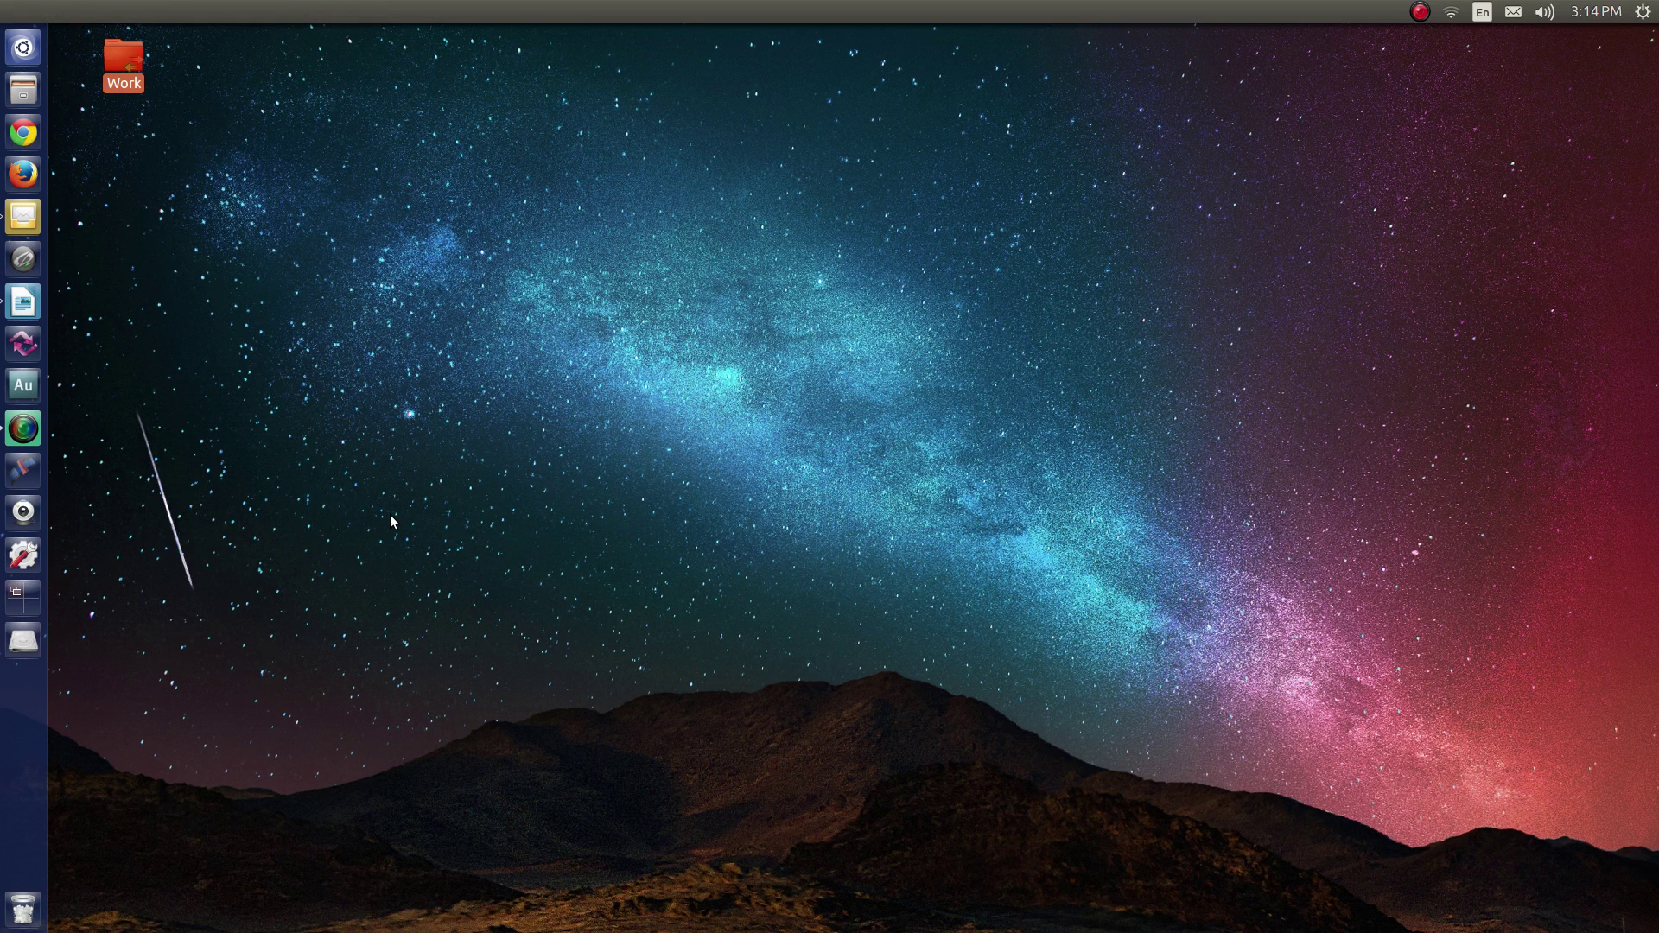